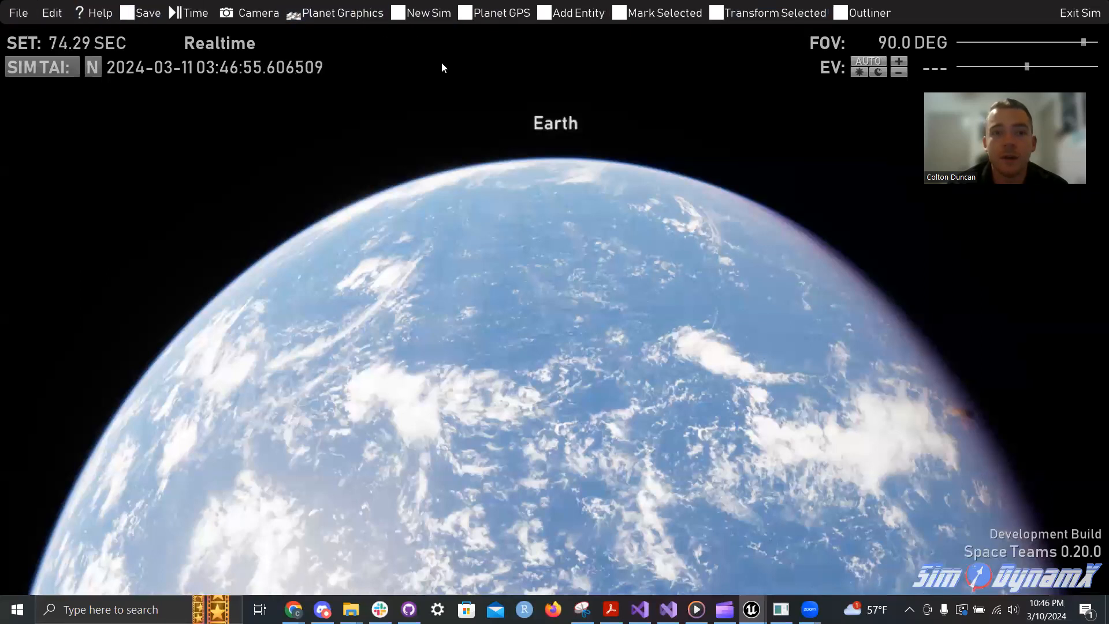
Open the new simulation setup wizard, reposition it clear of the planet's centre, and review the pawn types, keeping Spectator.
click(428, 15)
drag(704, 315, 358, 188)
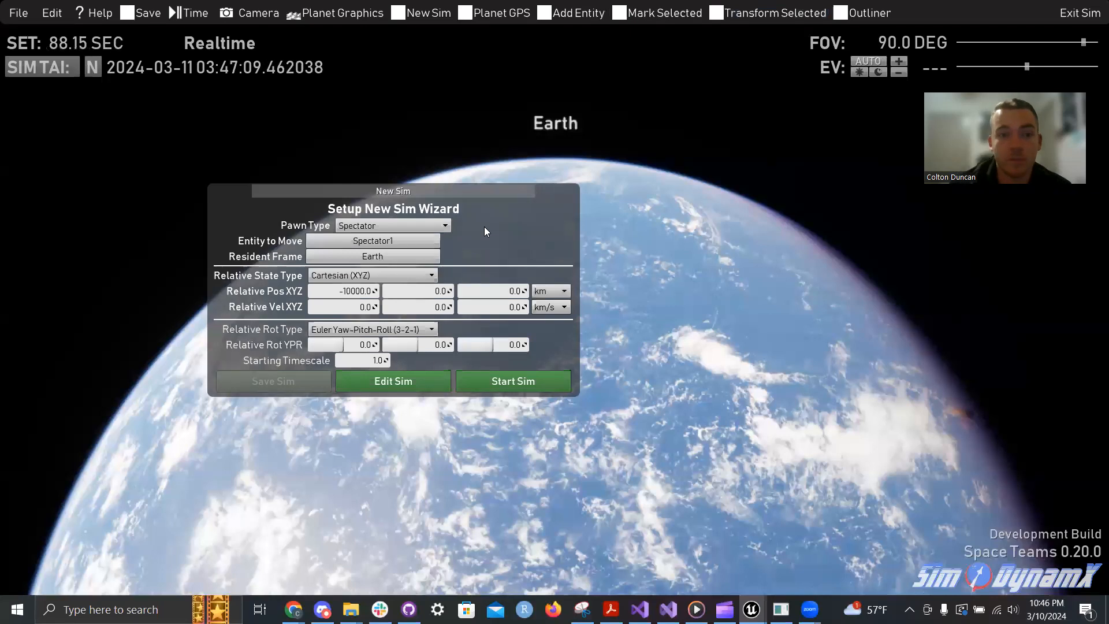
click(434, 228)
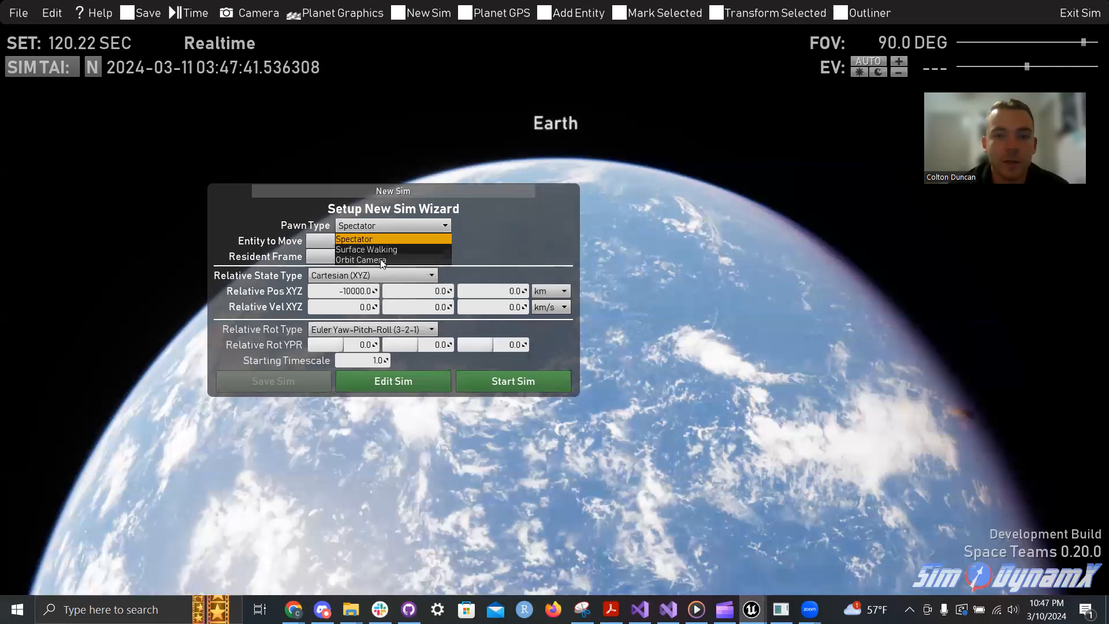
click(399, 239)
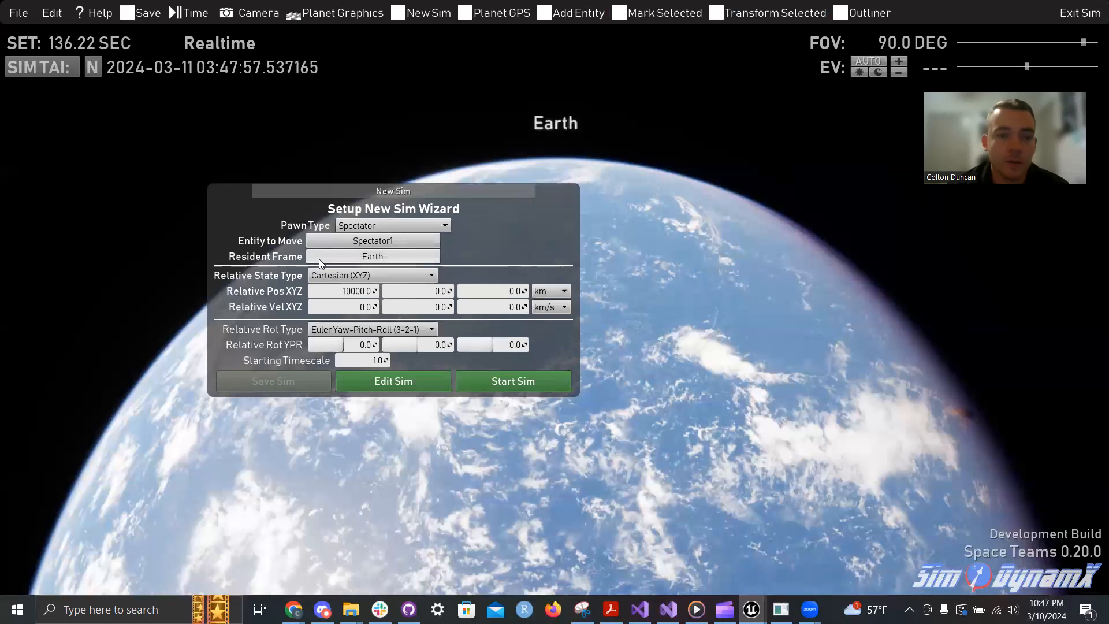
mouse_move(677, 313)
right_down()
mouse_move(677, 427)
mouse_move(676, 312)
right_up()
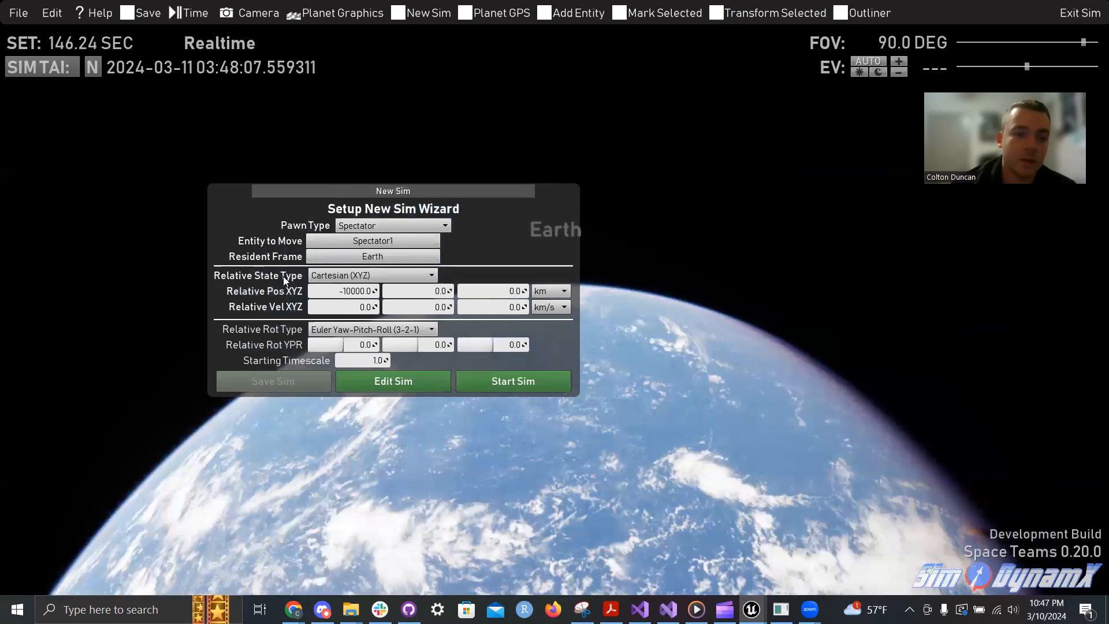
Try the Keplerian (Orb Elems) relative state type in the setup wizard, followed by Lat, Long, Altitude.
click(360, 276)
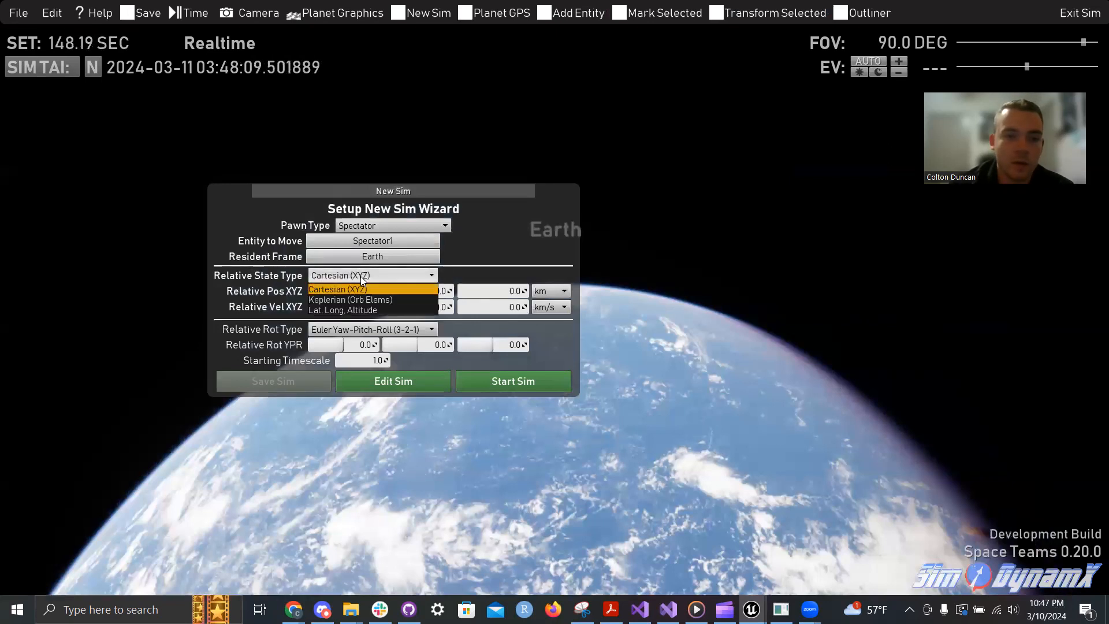
click(382, 298)
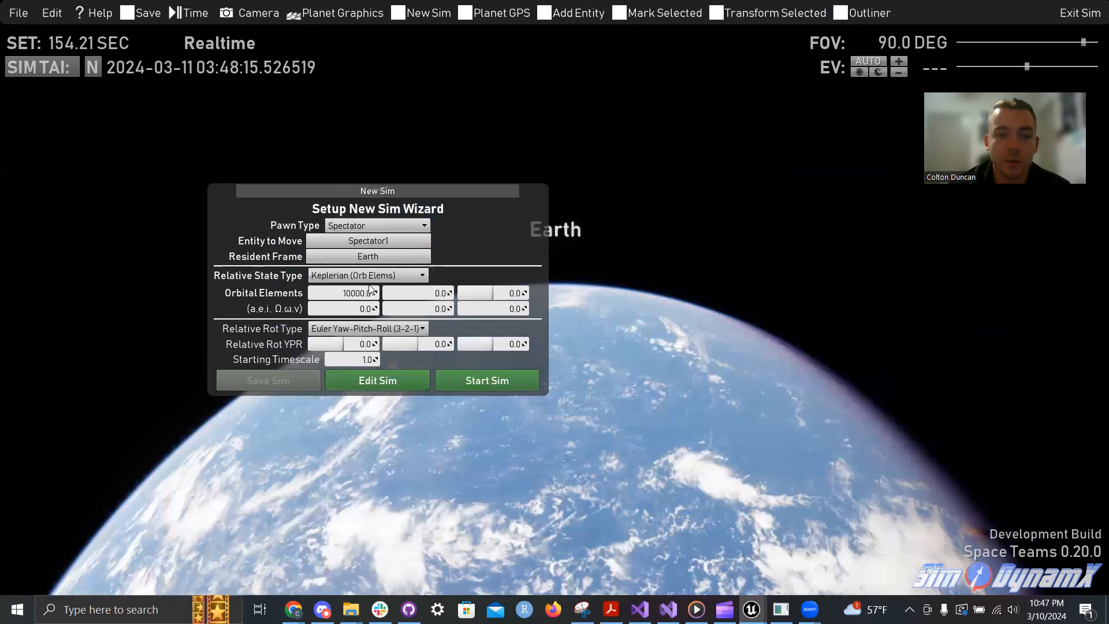
click(392, 277)
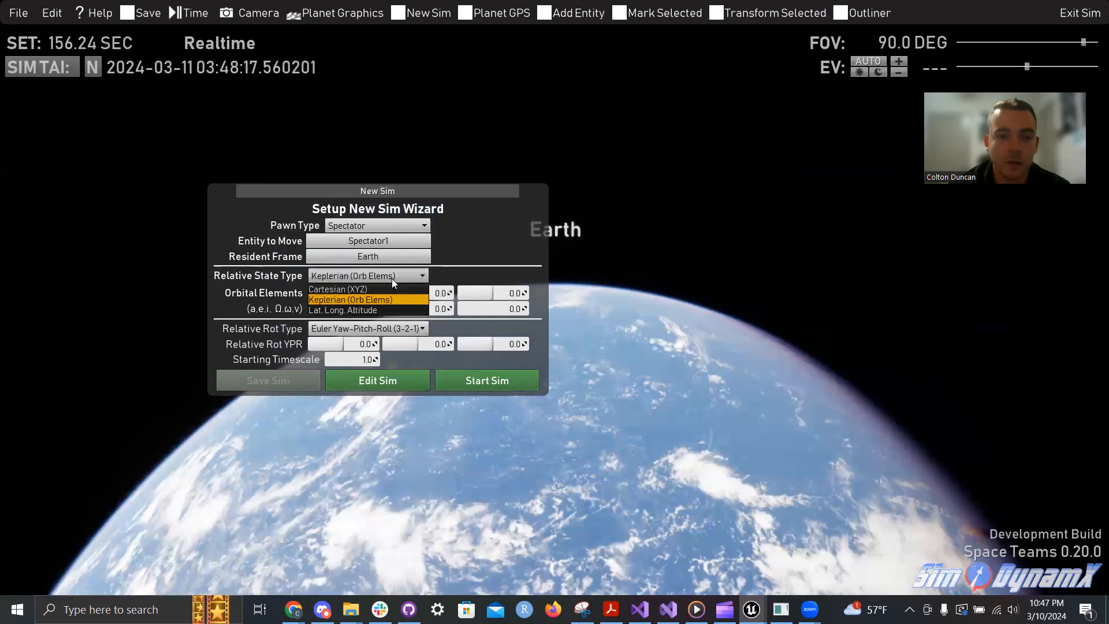
click(381, 311)
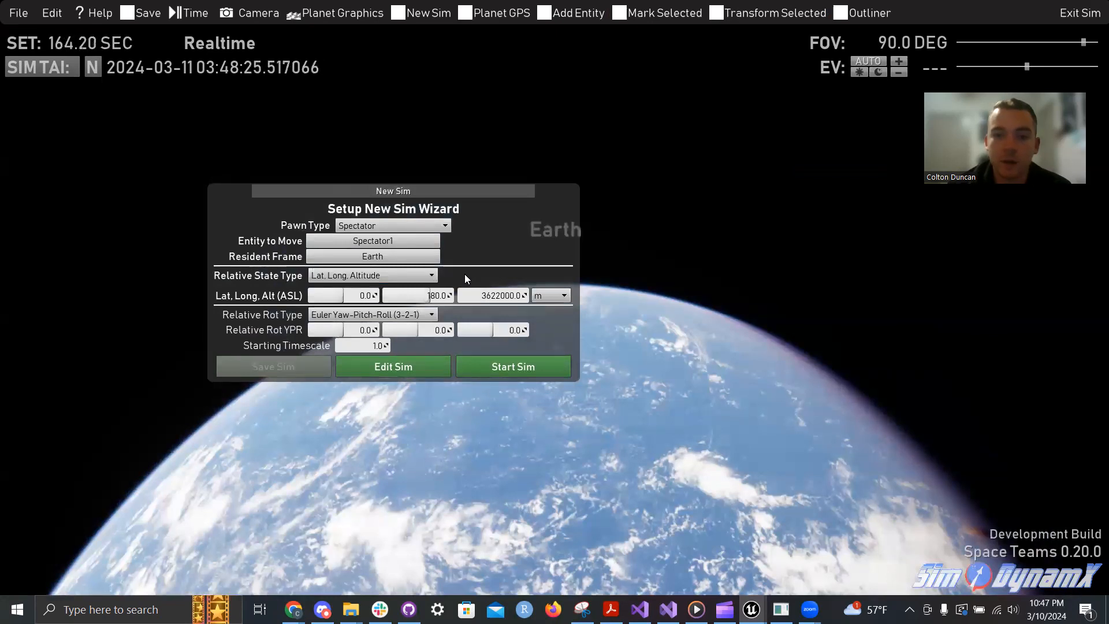
Try starting timescales of 2, 0.5 and 1, and close the setup wizard without starting the sim.
click(371, 346)
text(2)
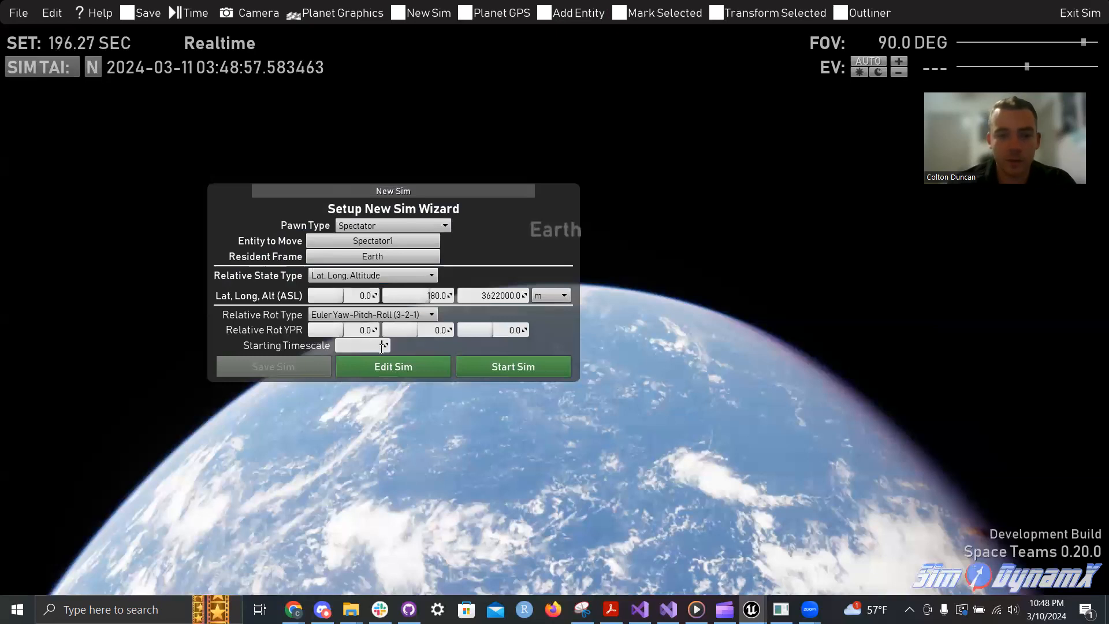
text(0.5)
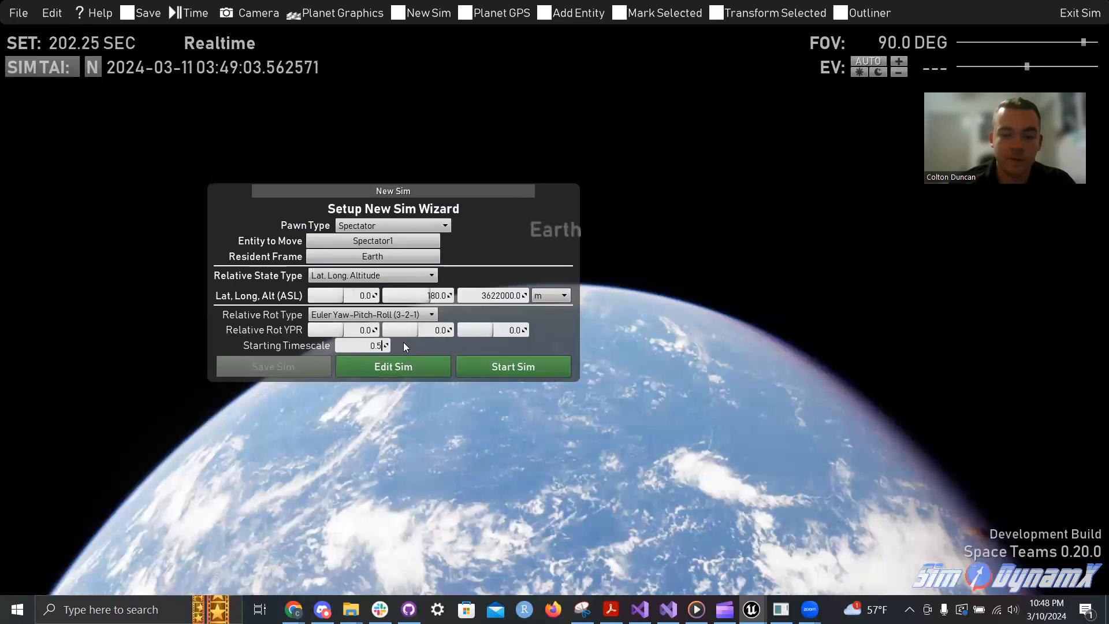
text(1)
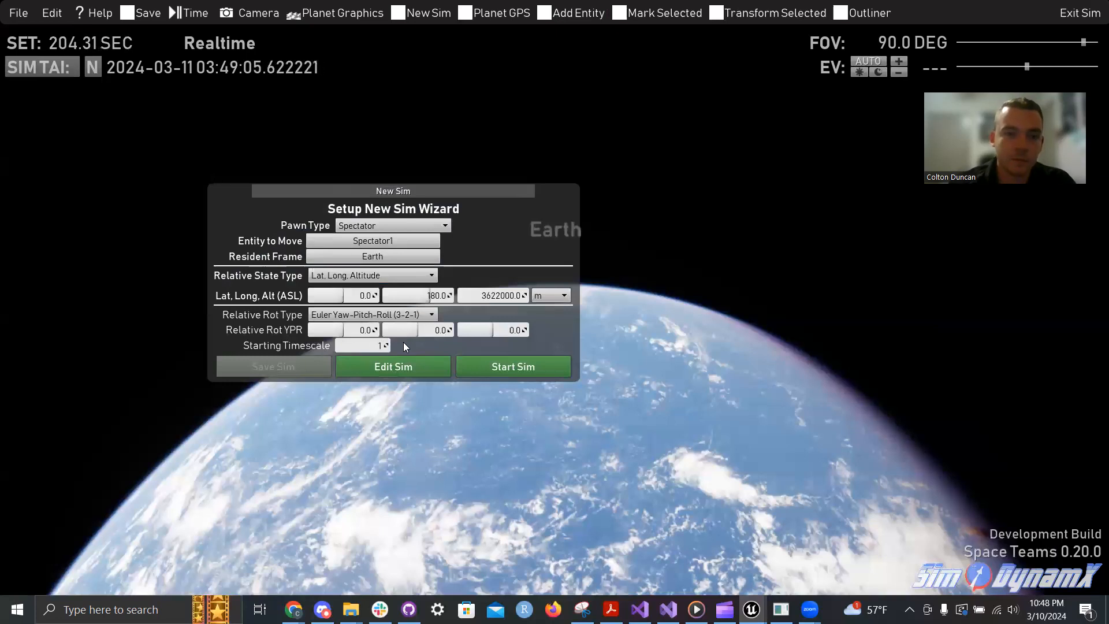
click(410, 15)
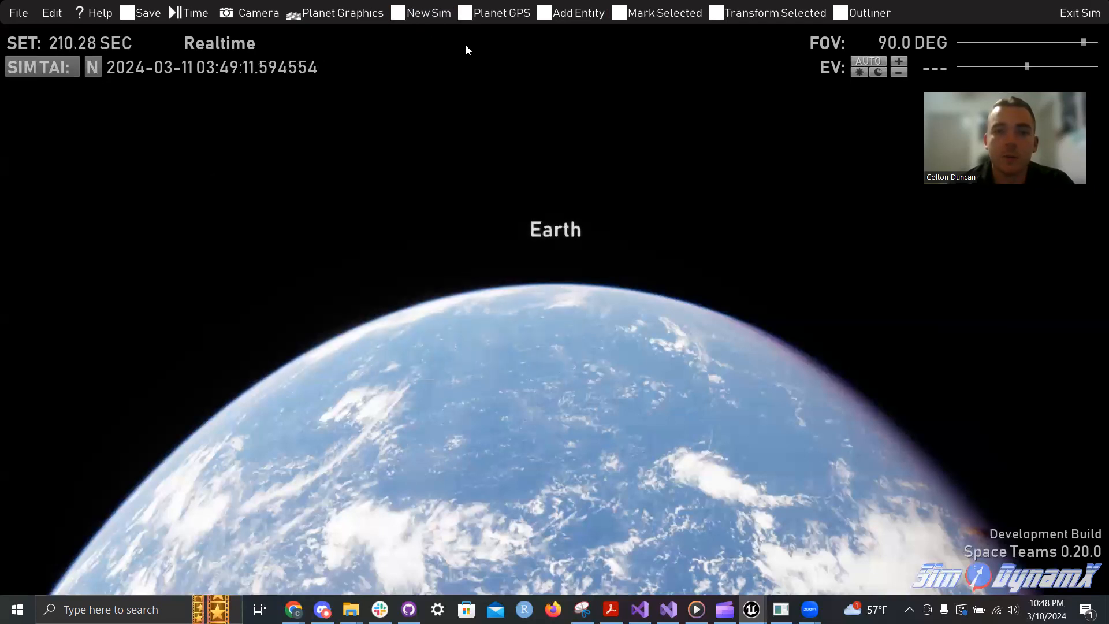
Show the Planet GPS readout in the empty space beside Earth, examine latitude, longitude and altitude, and hide it again.
click(491, 14)
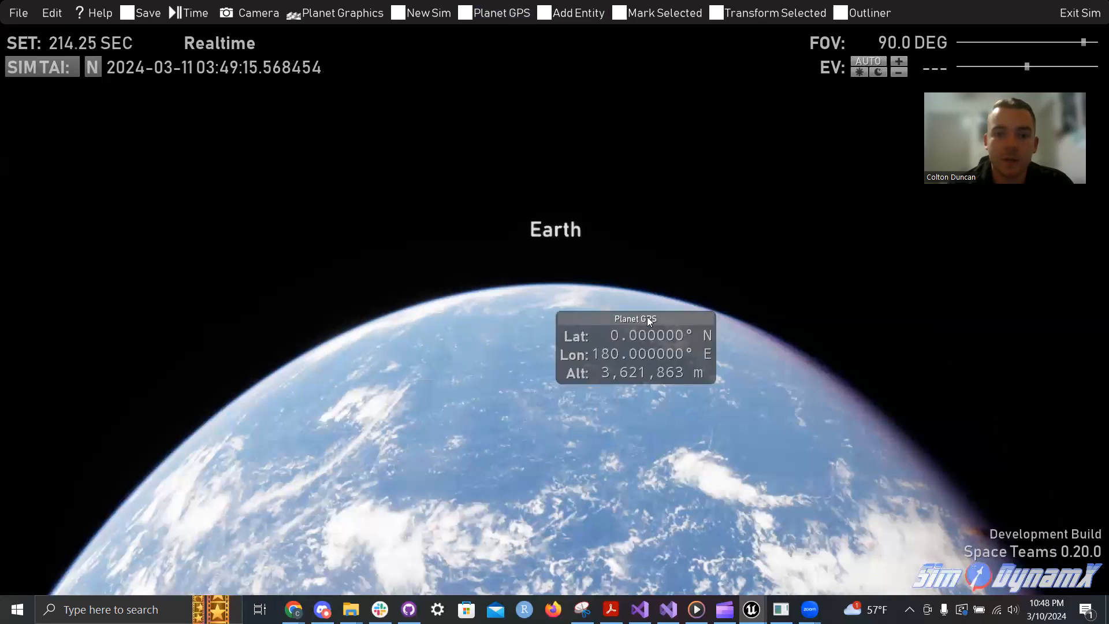
drag(647, 317, 215, 147)
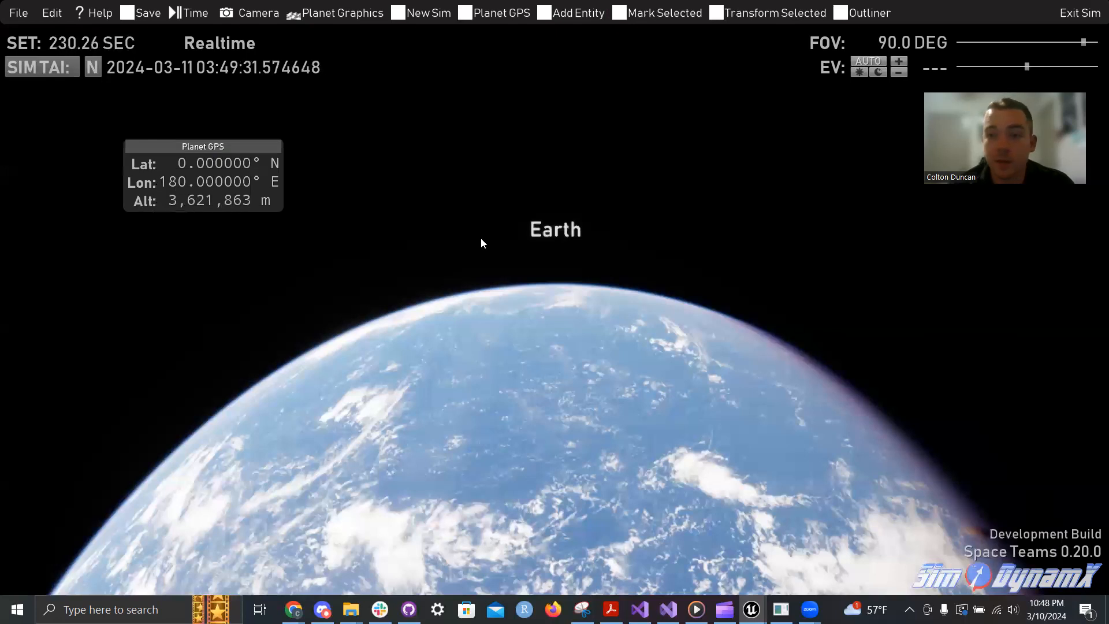
right_drag(554, 312, 548, 154)
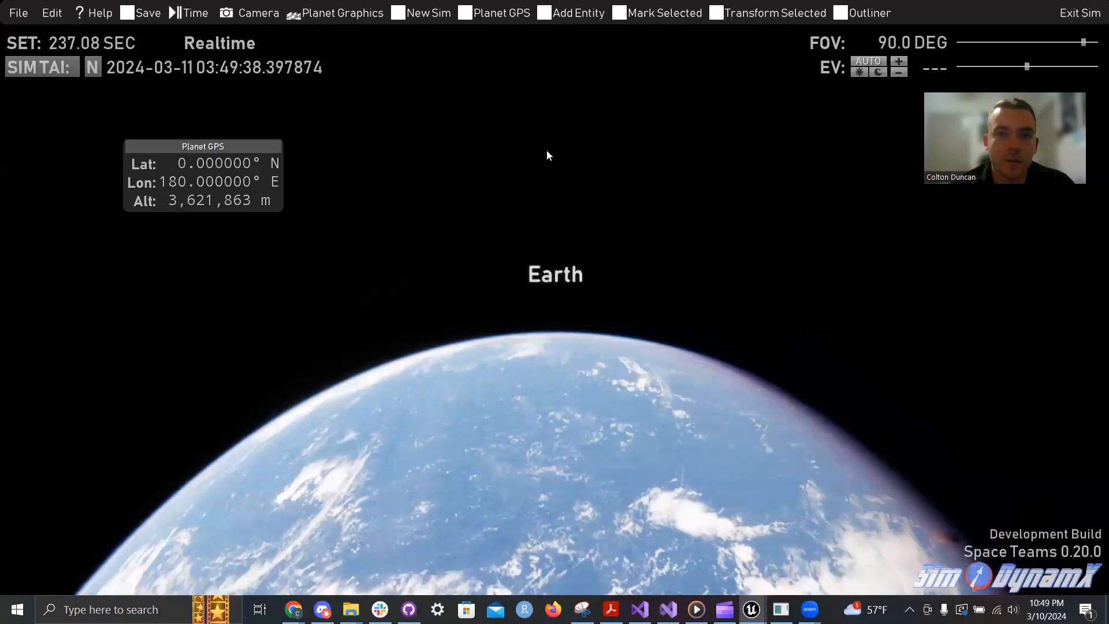
click(496, 12)
Add the Excavation_Rover.json entity from the 402_Spring21 folder to the simulation and look around it.
click(581, 13)
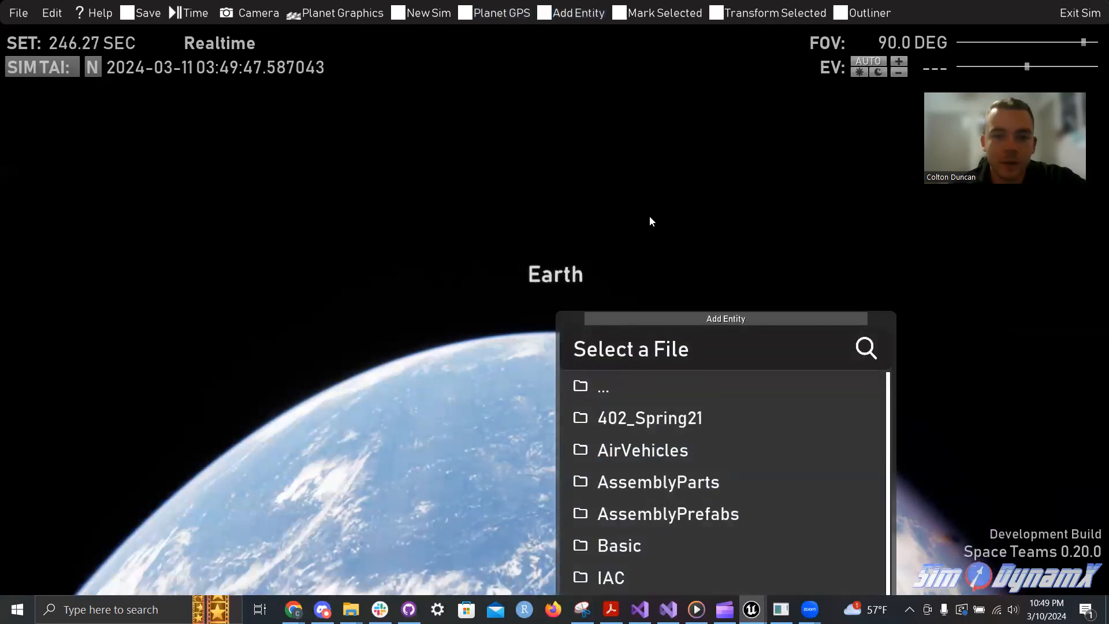
drag(658, 315, 163, 93)
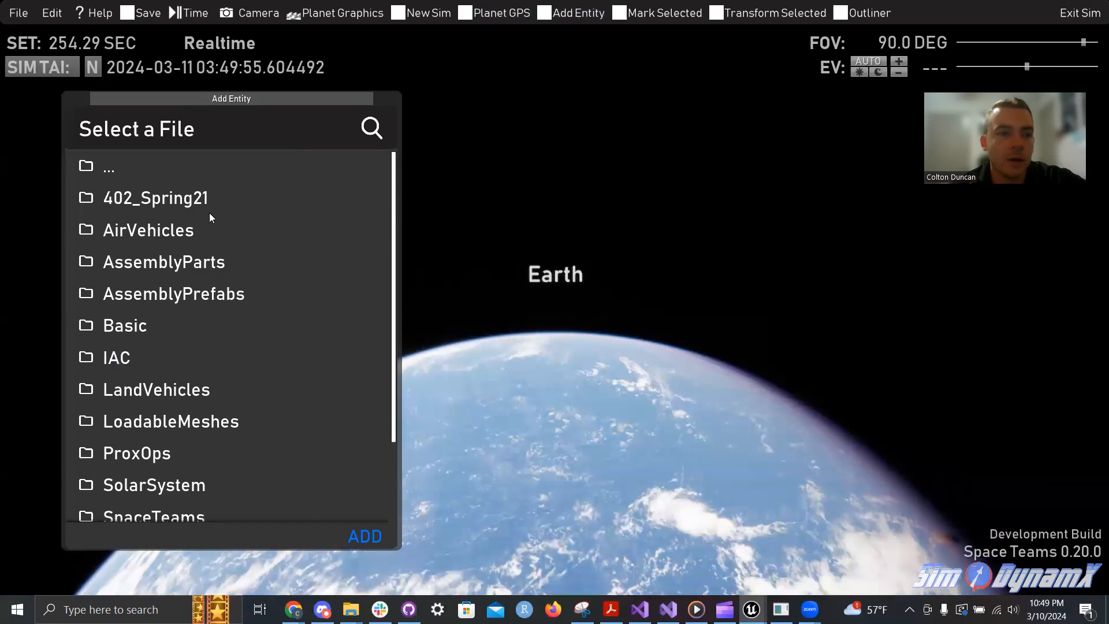
double_click(173, 199)
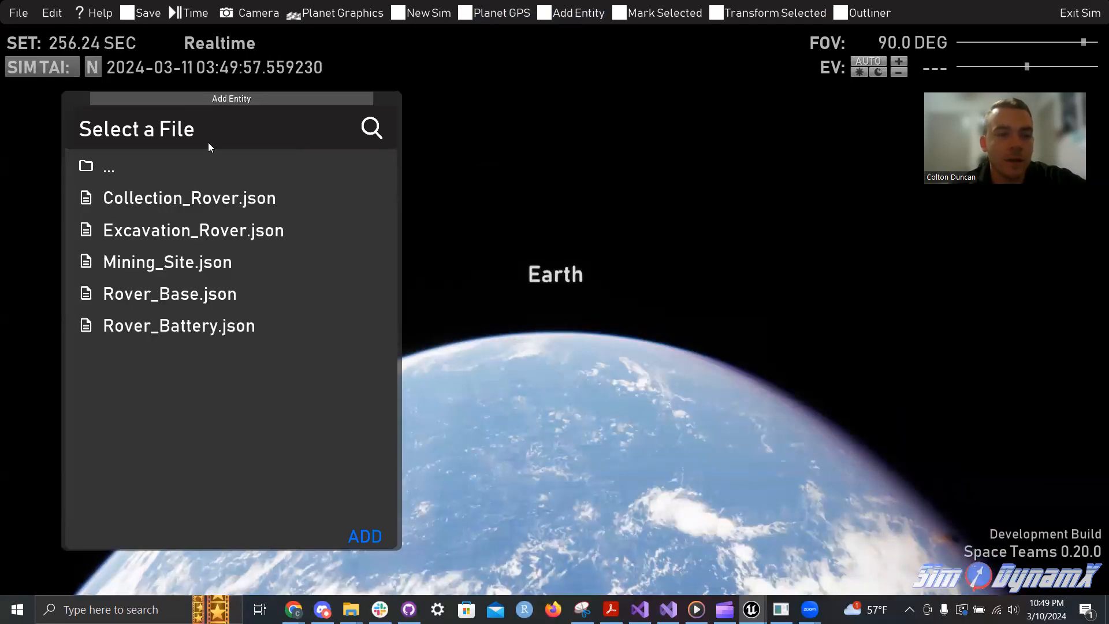
double_click(107, 169)
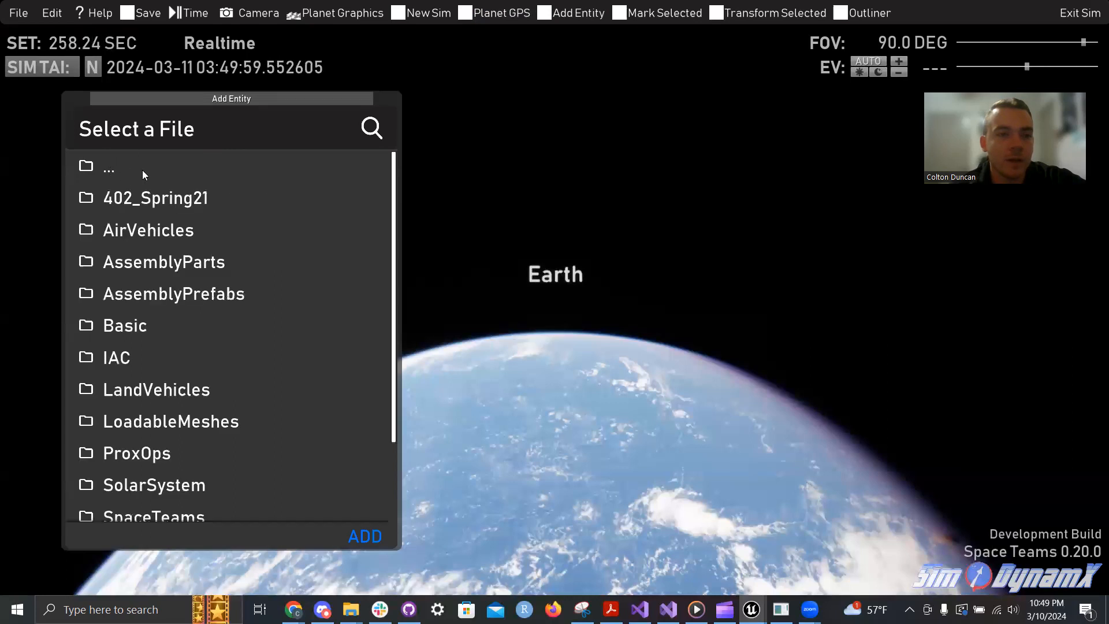
double_click(188, 198)
click(171, 236)
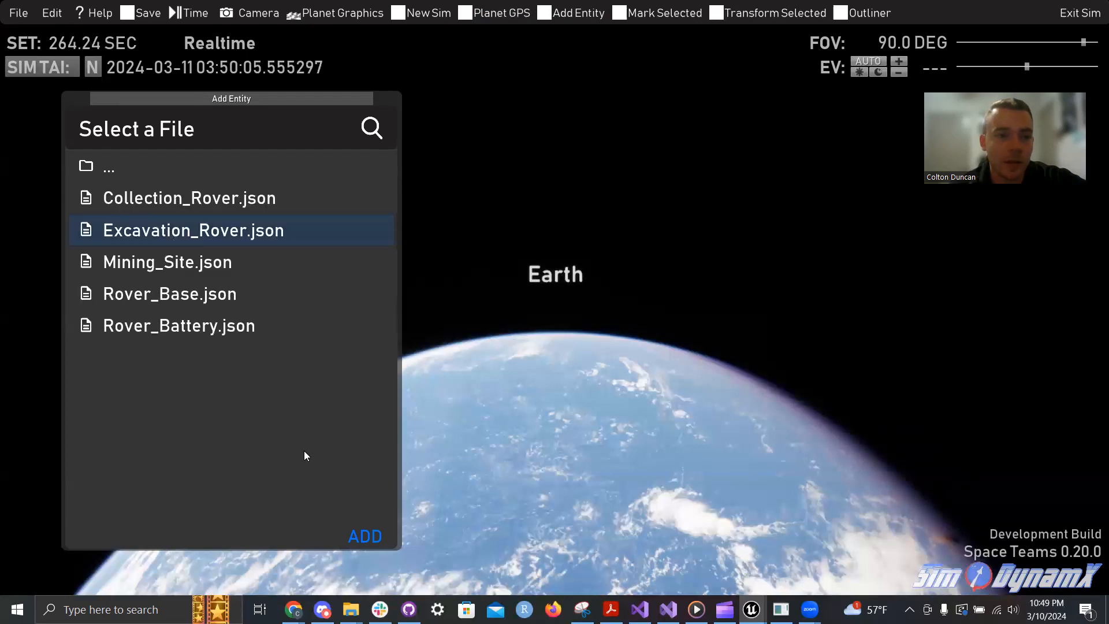
click(592, 443)
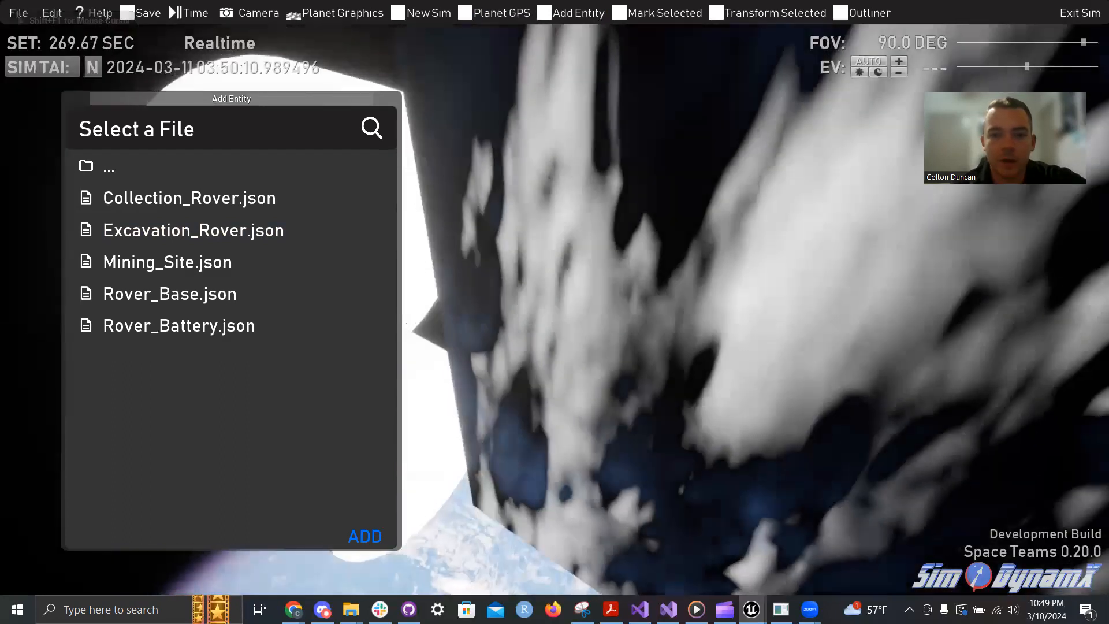
drag(593, 443, 593, 445)
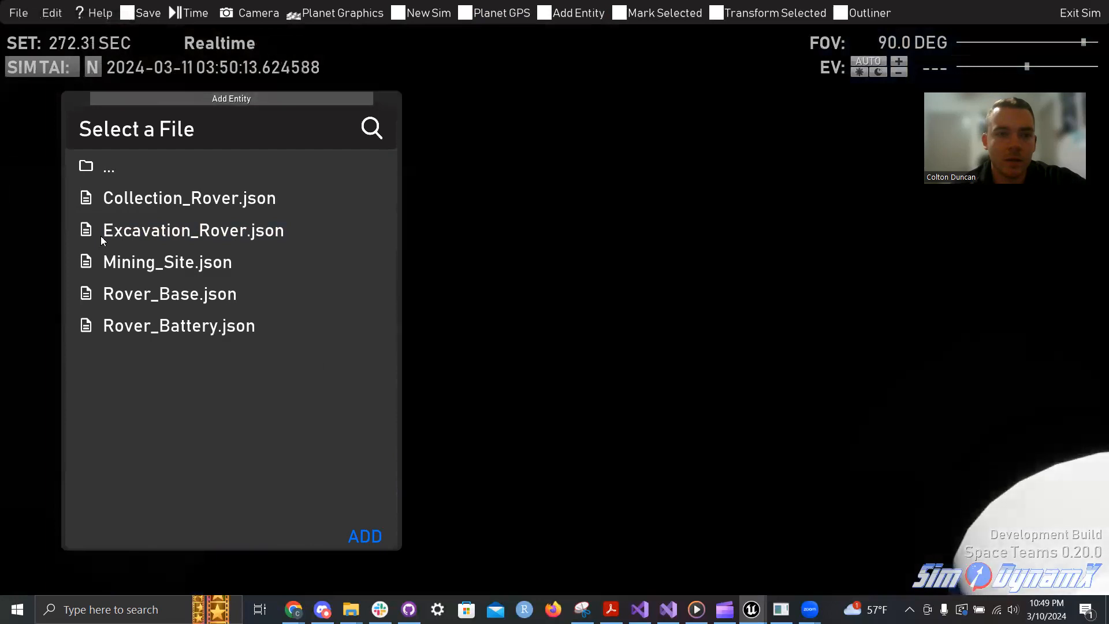
Leave the 402_Spring21 folder, find VRIKskeleton.json in the entity library, and add it to the simulation.
click(102, 167)
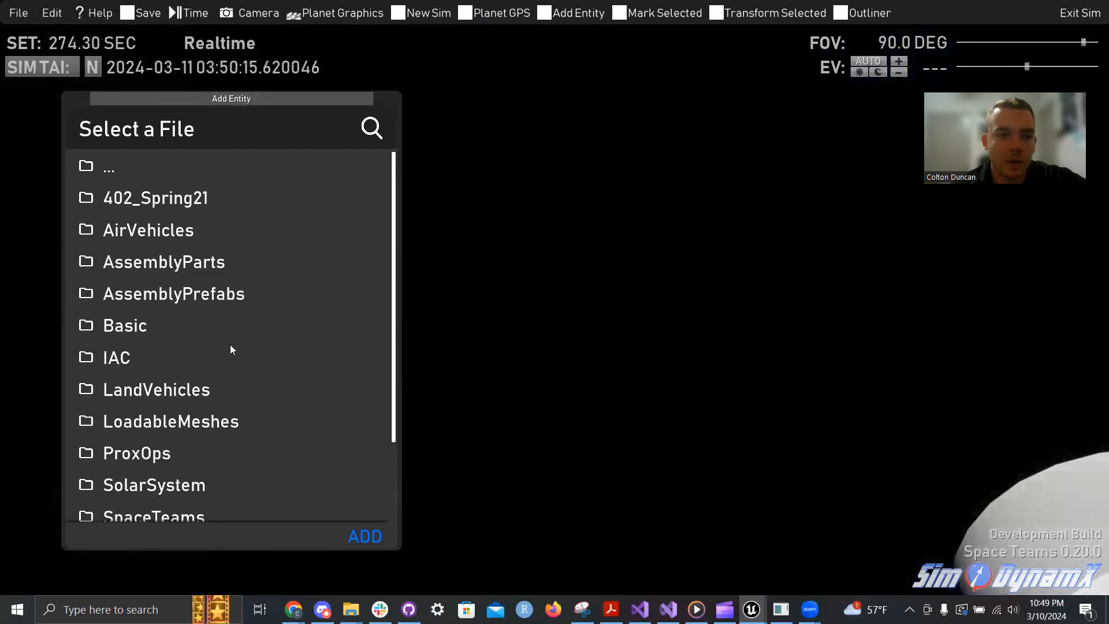
drag(393, 416, 393, 494)
click(128, 507)
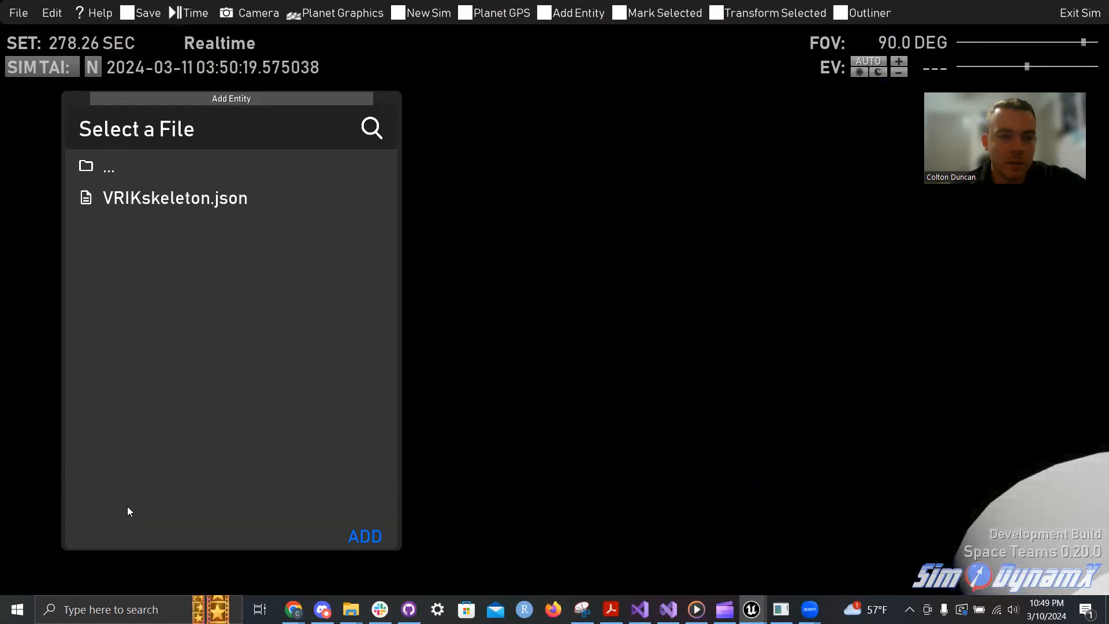
click(362, 536)
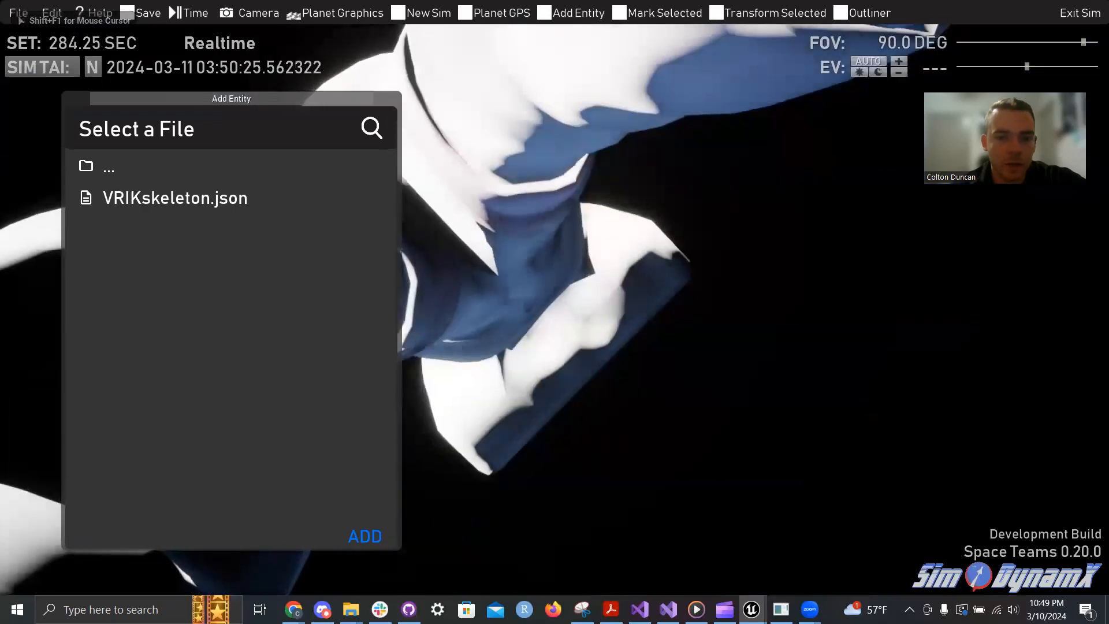
key(shift+F1)
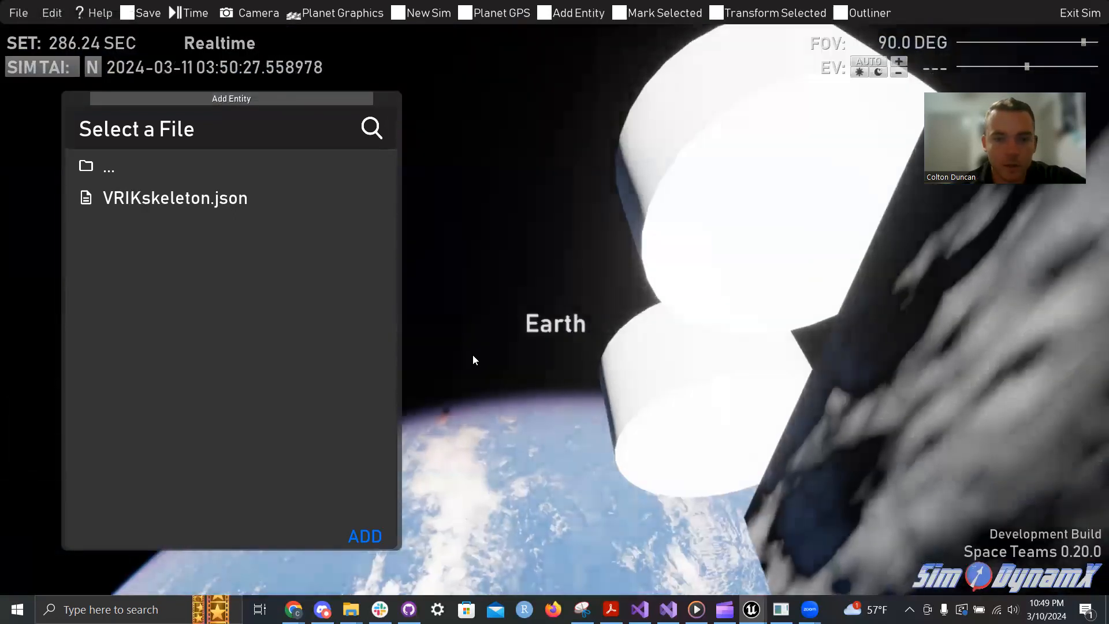
Adjust the camera speed, fly back to frame the astronaut and rover together, and close the entity browser.
scroll(472, 355, down, 3)
right_click(472, 354)
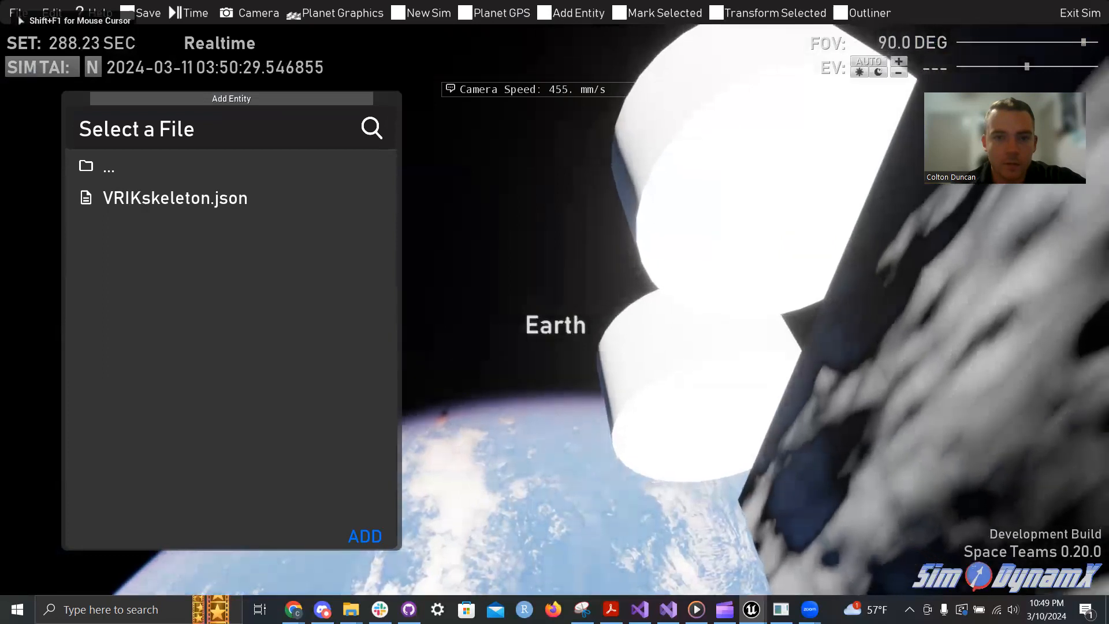
scroll(473, 355, down, 7)
scroll(472, 355, up, 3)
scroll(472, 359, up, 3)
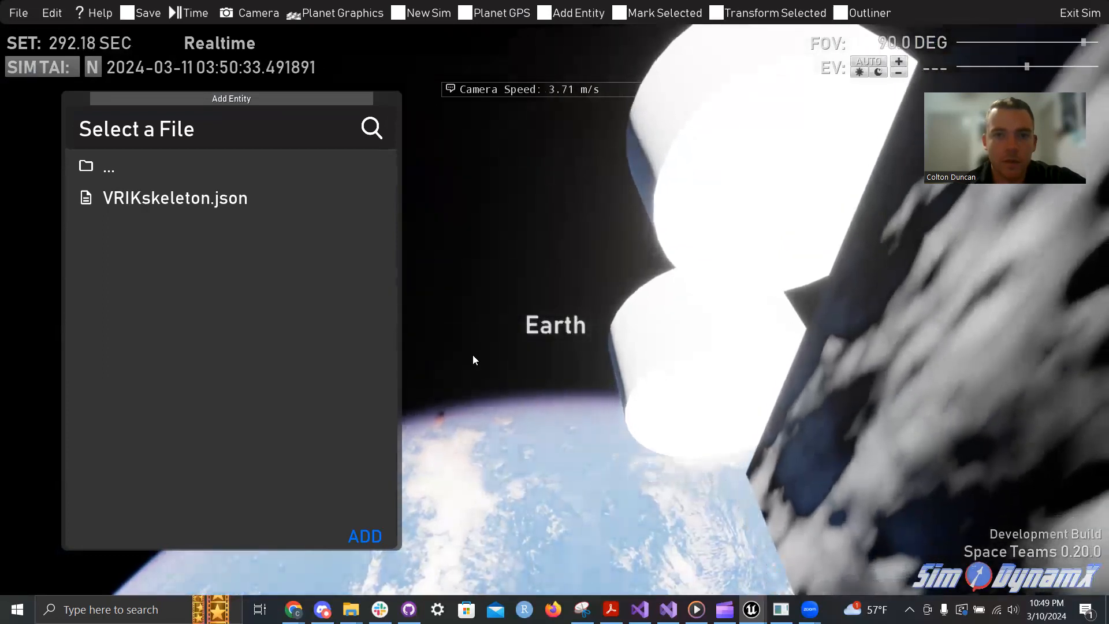
key(s)
scroll(472, 355, up, 2)
right_drag(472, 355, 429, 280)
key(s)
key(d)
key(w)
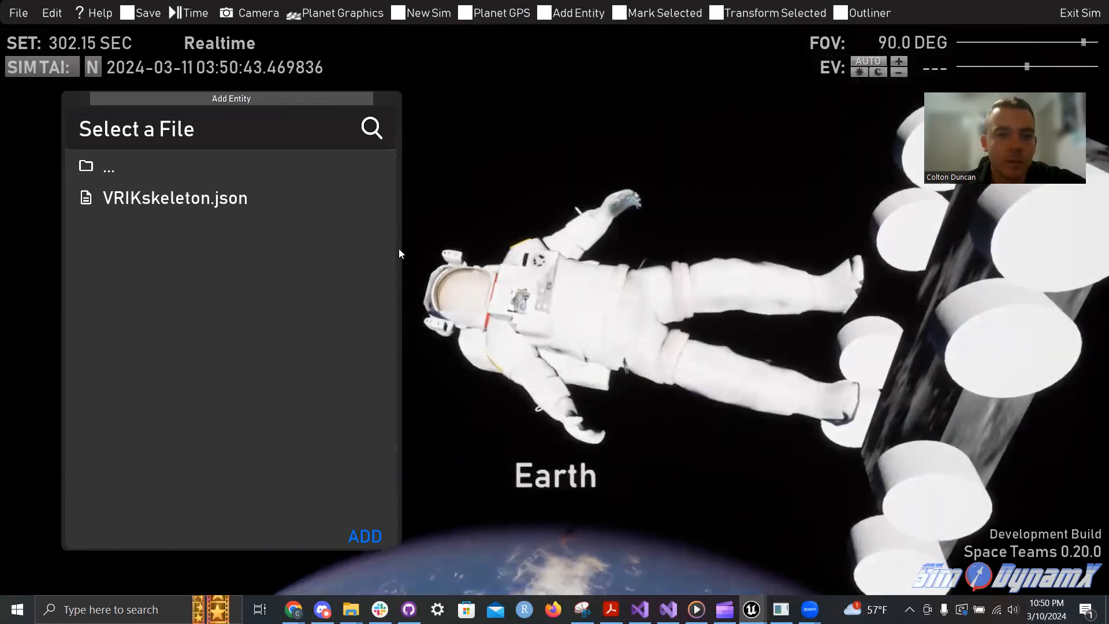
click(573, 13)
right_drag(719, 70, 822, 31)
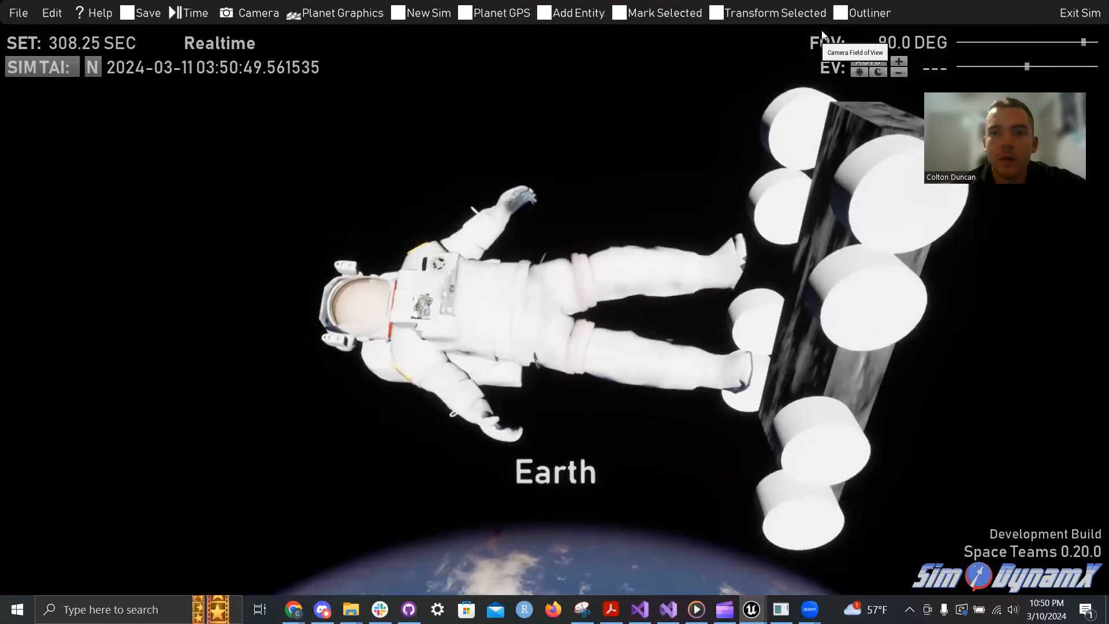
Open the Outliner, place it in the empty space beside the astronaut, and examine the last entries of its entity list.
click(858, 13)
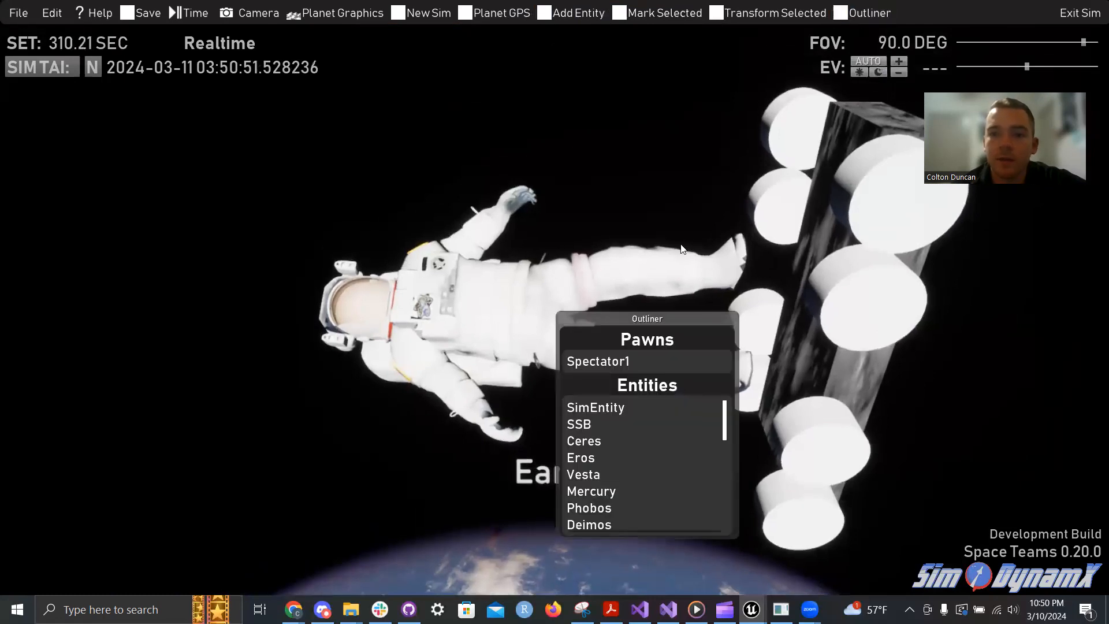
drag(661, 315, 186, 141)
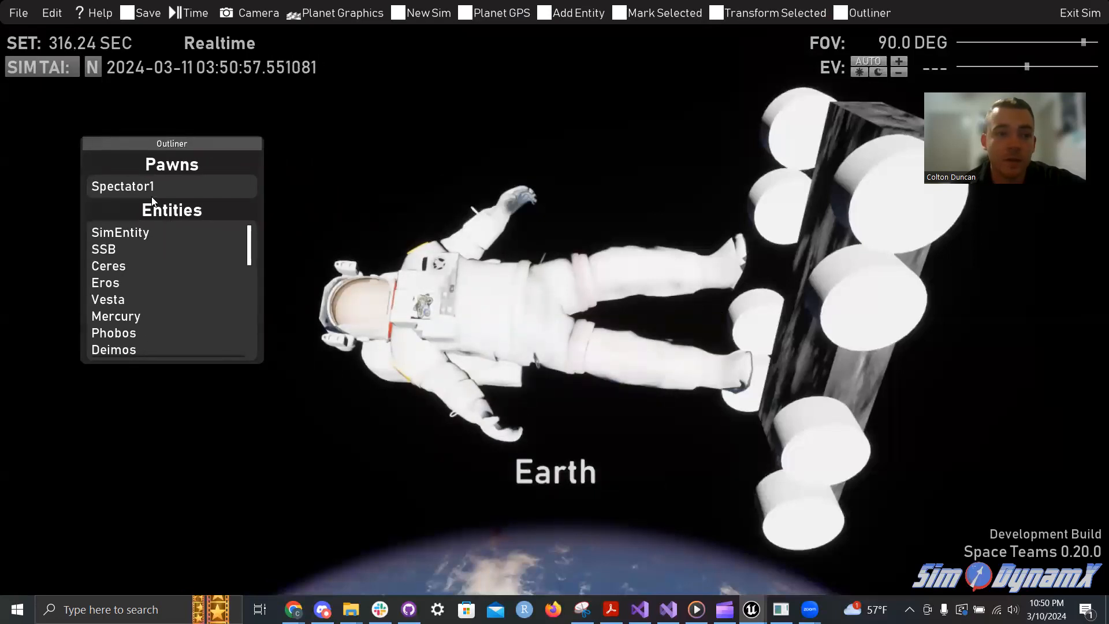
click(418, 320)
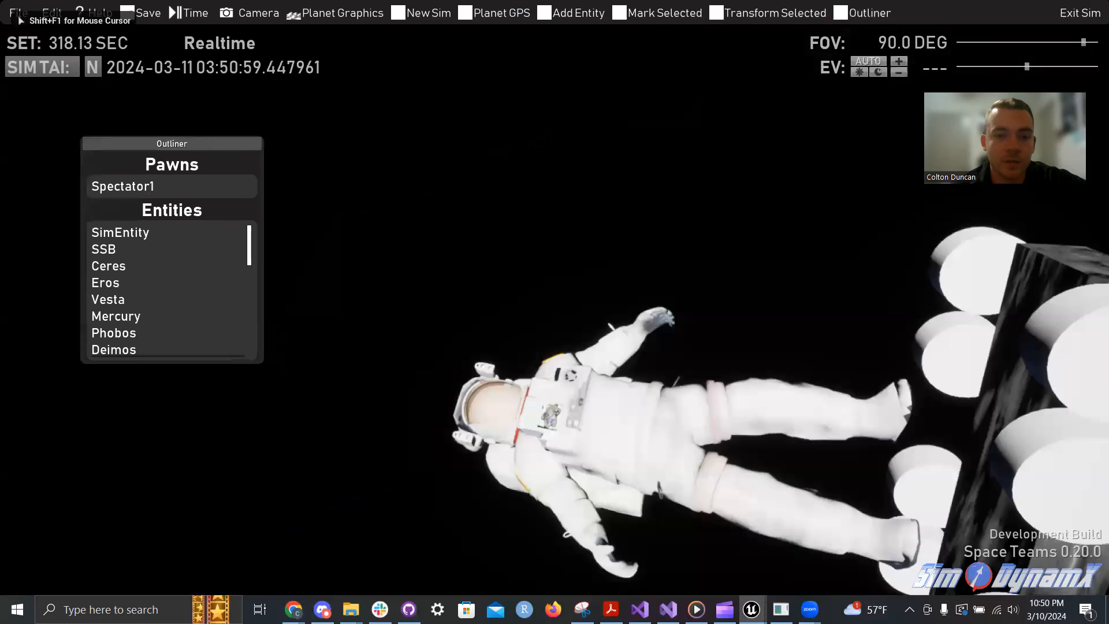
key(shift+F1)
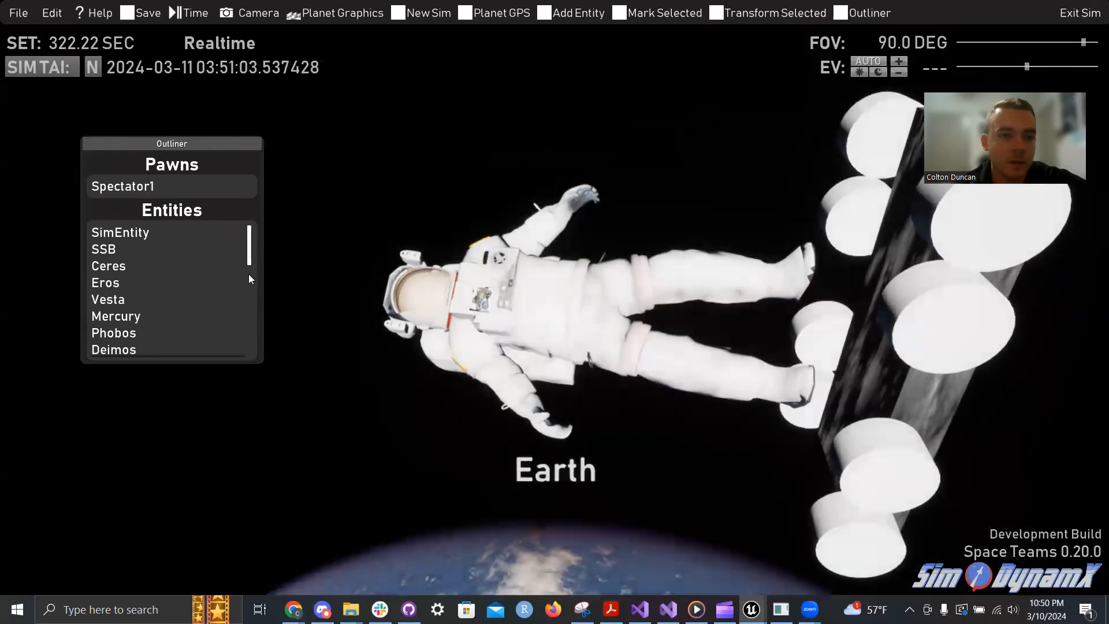
drag(250, 261, 245, 354)
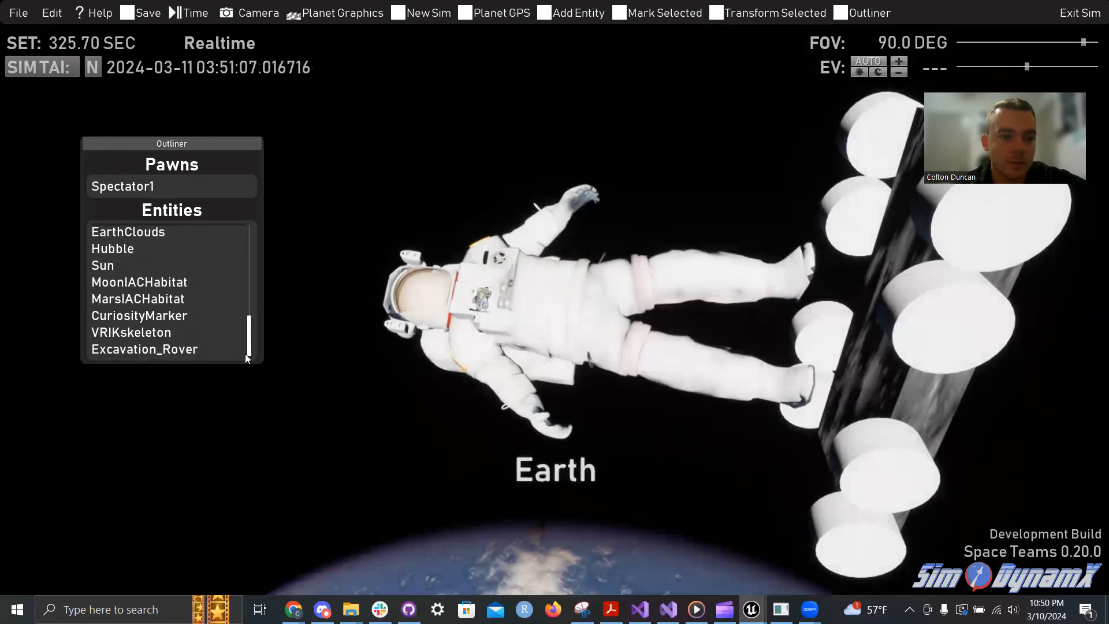
Select VRIKskeleton and Excavation_Rover in turn in the Outliner, and open the Transform Selected tool, placing it below the astronaut's legs.
click(142, 334)
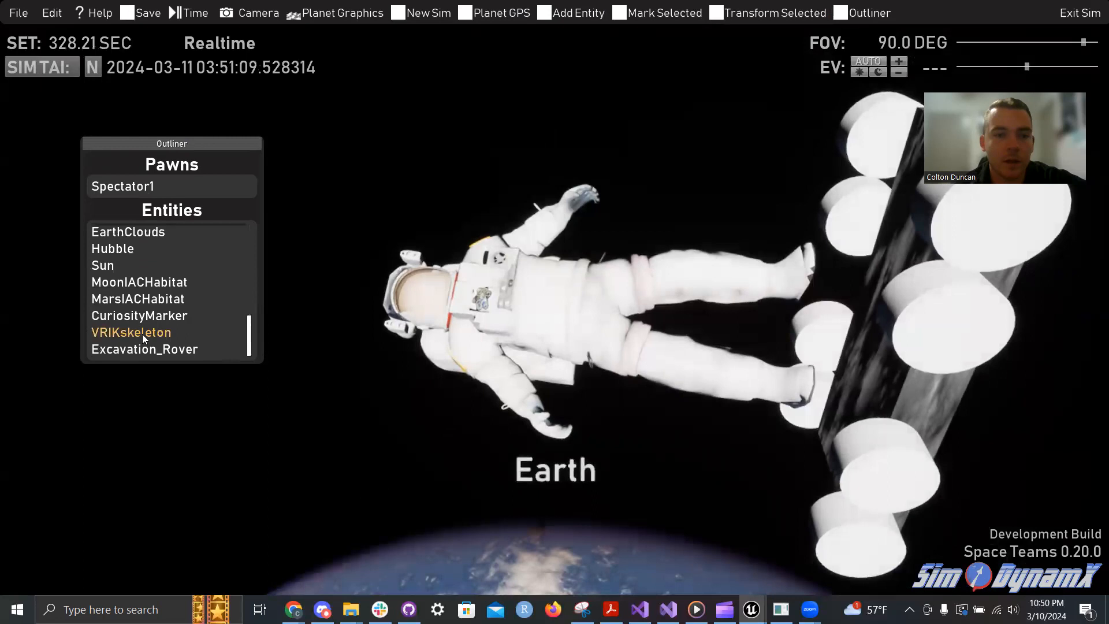
click(141, 348)
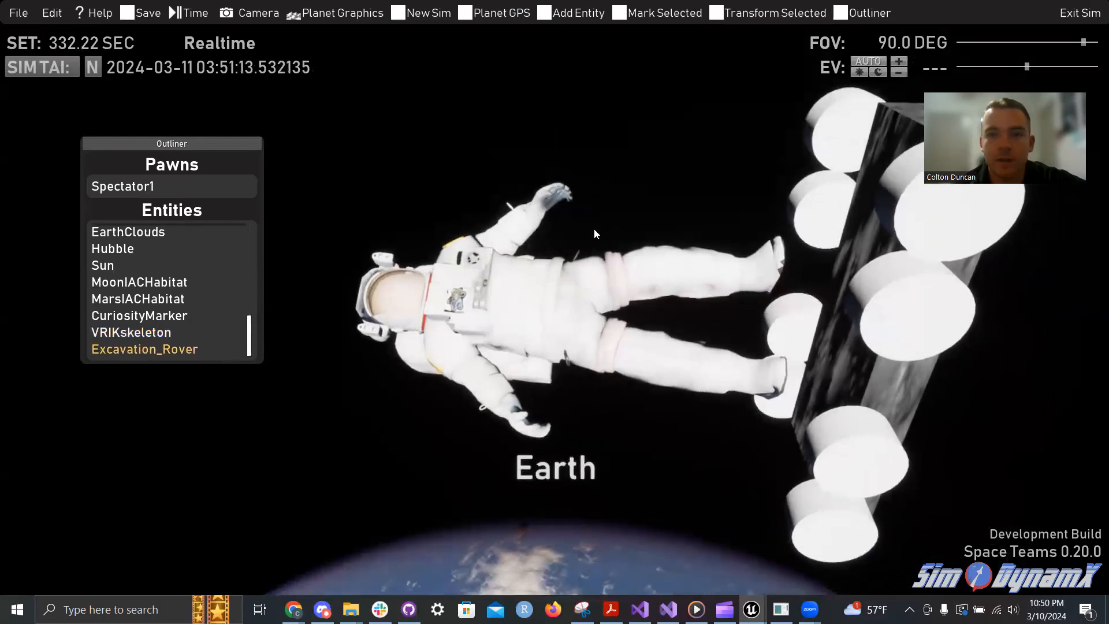
click(751, 15)
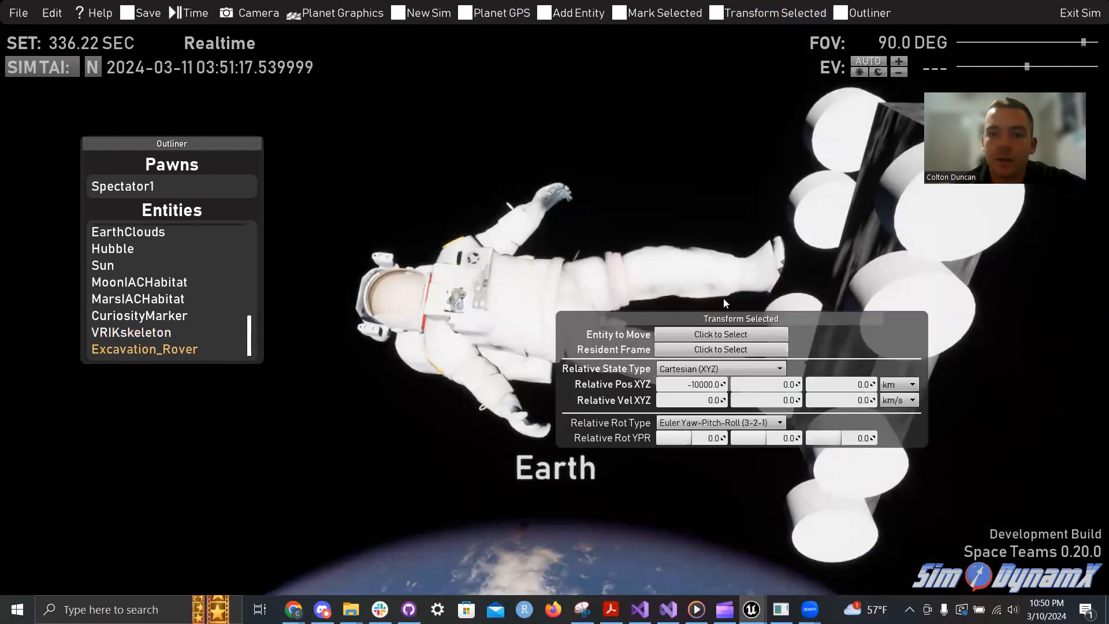
drag(721, 319, 719, 397)
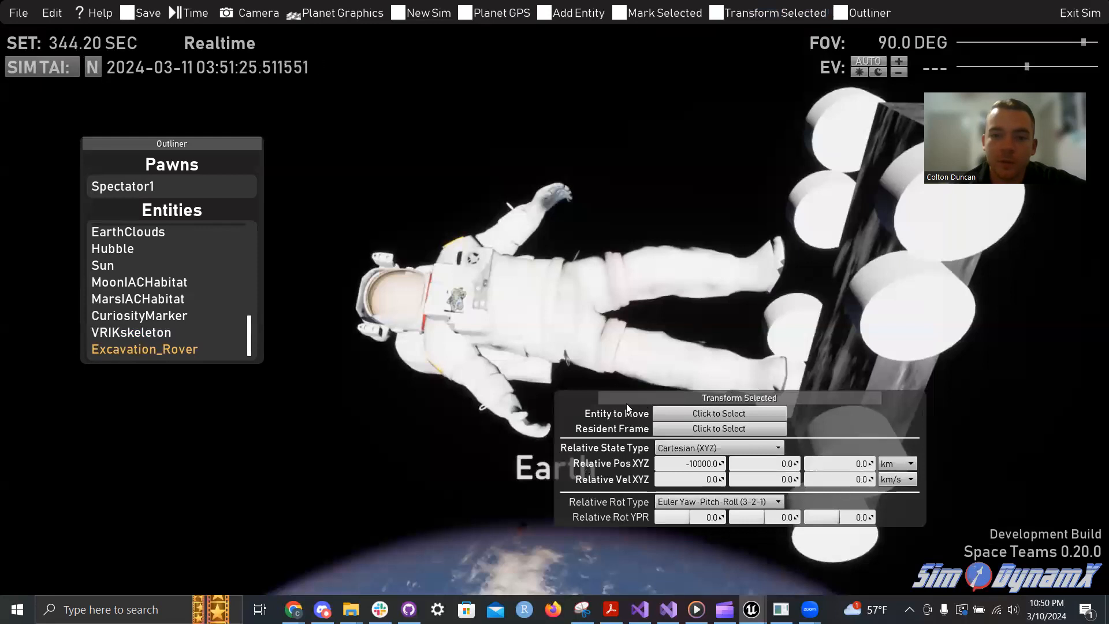
Set VRIKskeleton as the entity to move and Excavation_Rover as its resident frame in the transform tool.
click(678, 417)
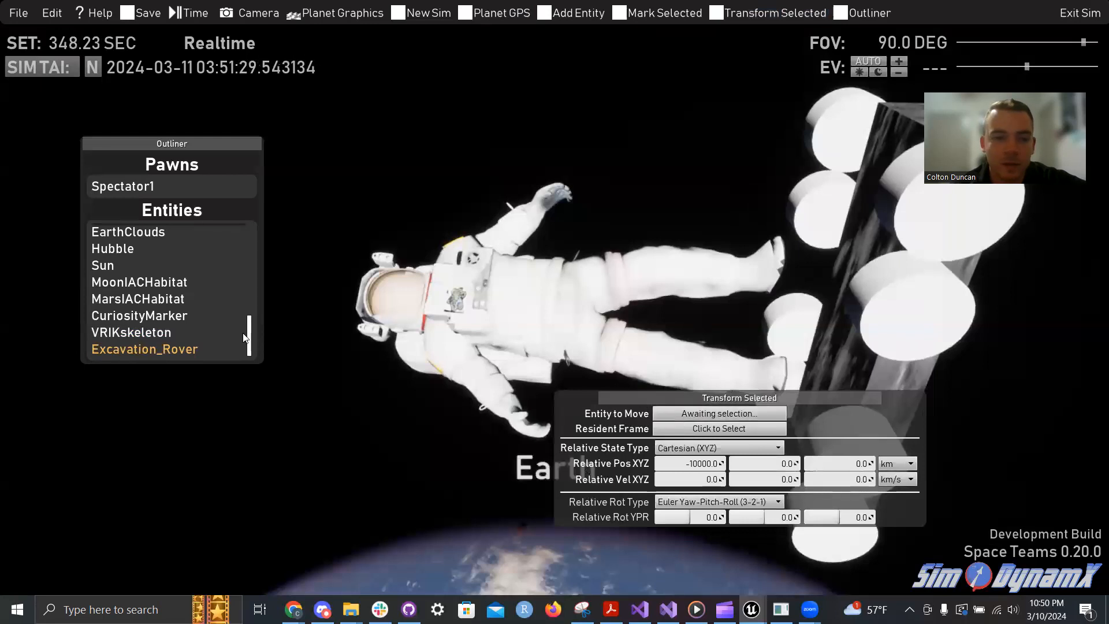
click(150, 334)
click(681, 431)
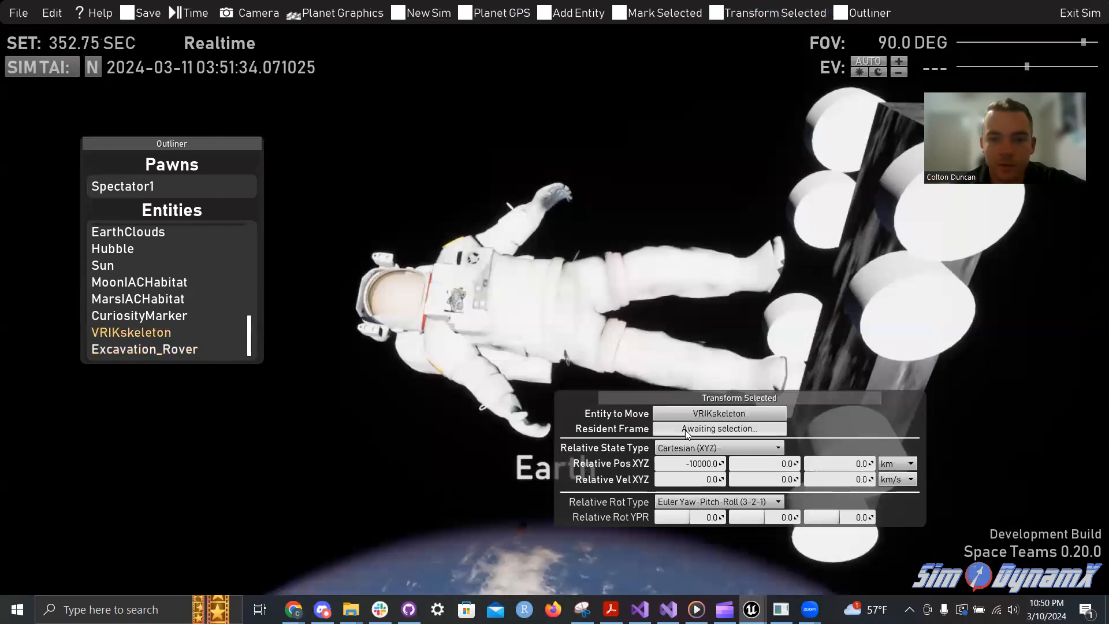
click(165, 349)
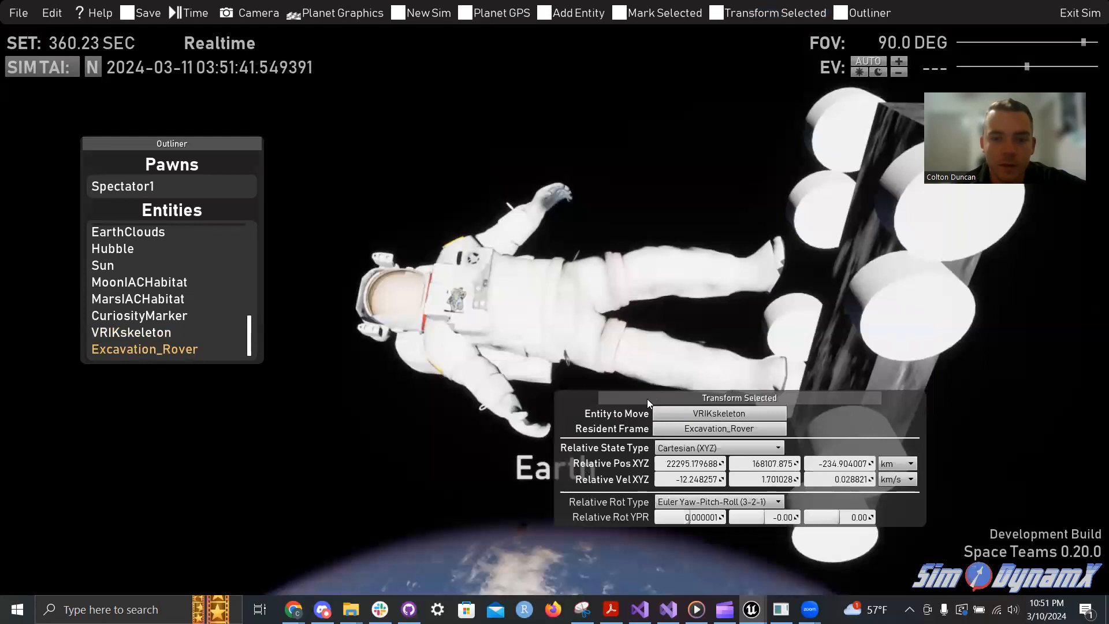
Change the resident frame for VRIKskeleton's transform to Earth, picking it from the Outliner's entity list.
click(679, 430)
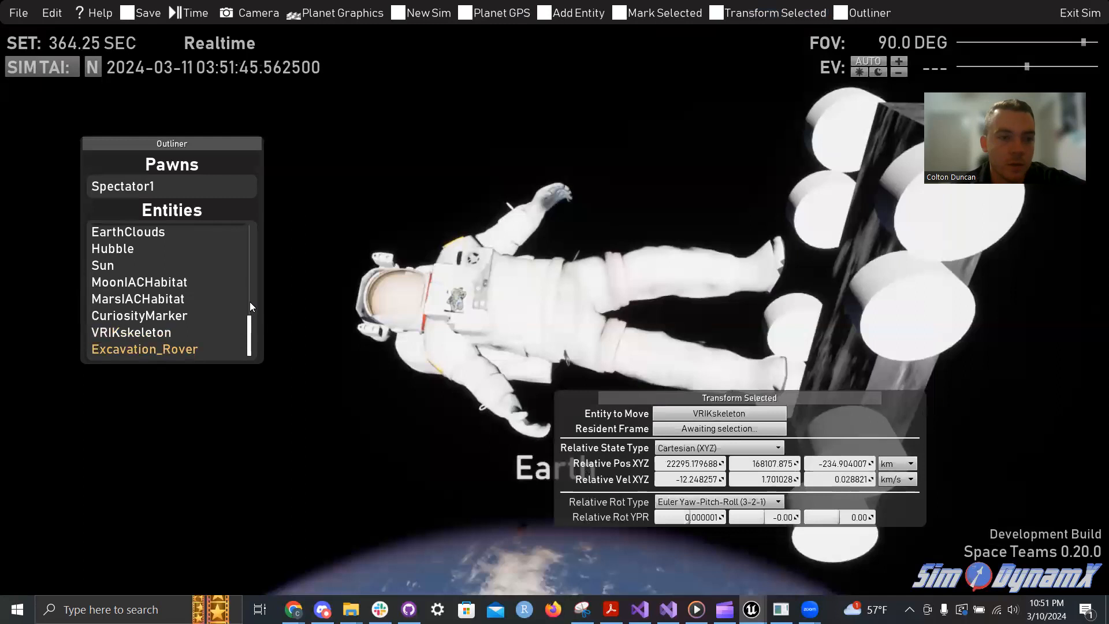
scroll(251, 301, up, 5)
scroll(252, 292, up, 1)
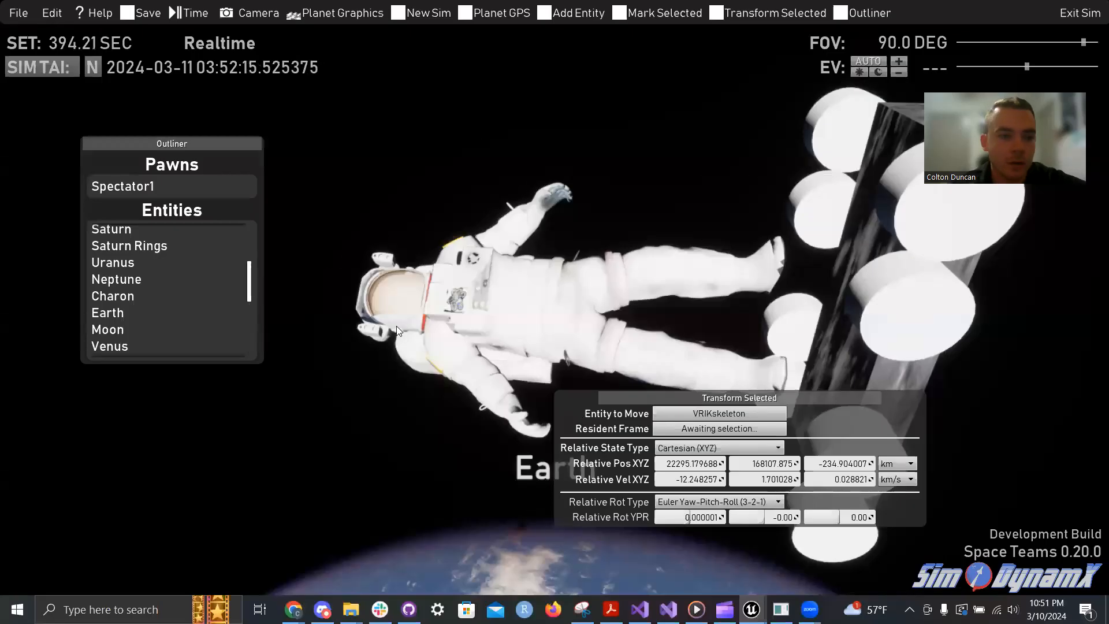
click(119, 312)
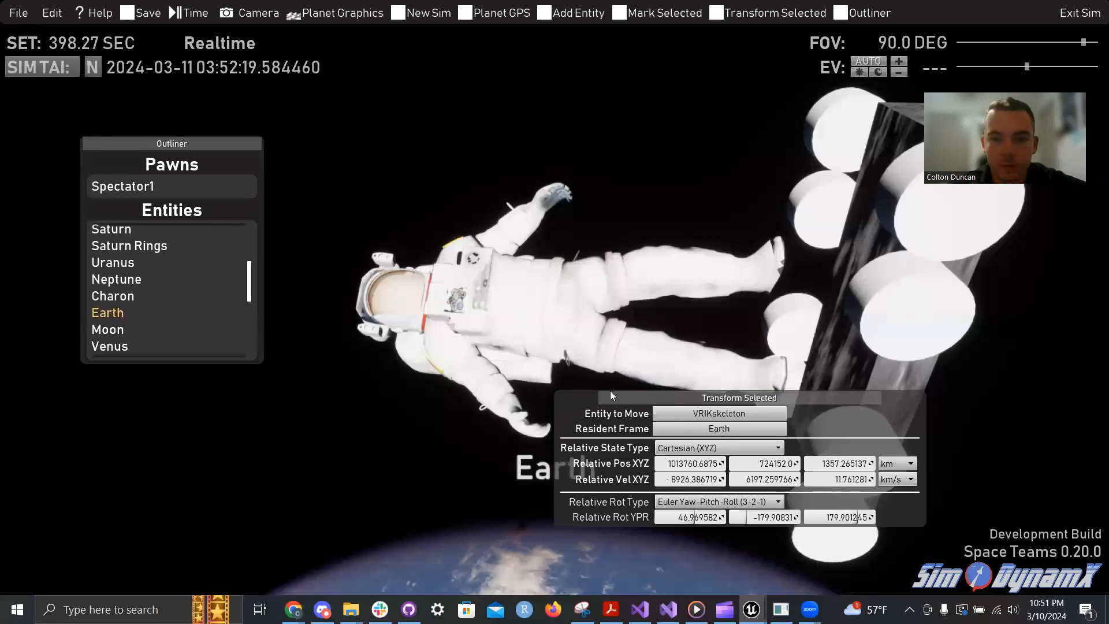
Shift the transform window slightly and switch the relative state type to Lat, Long, Altitude.
drag(621, 393, 618, 381)
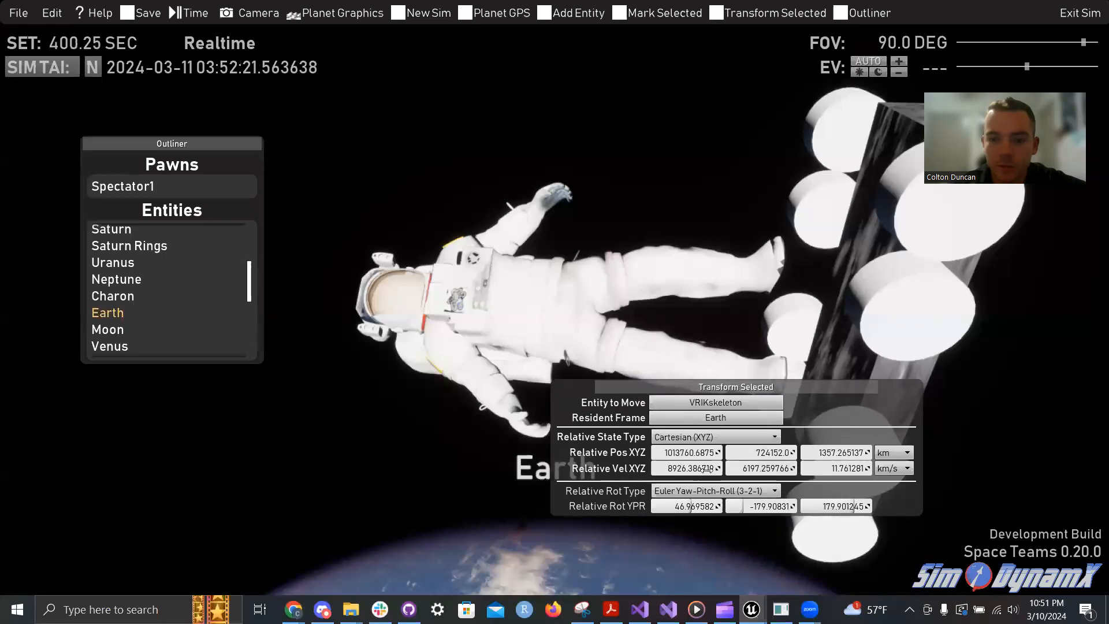
click(726, 437)
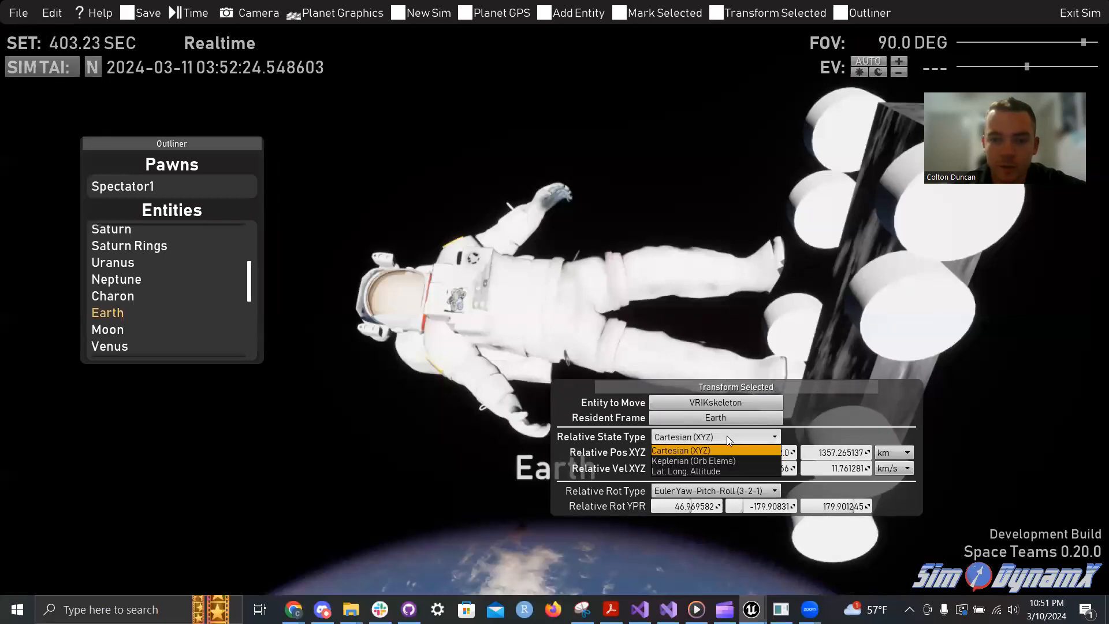
click(723, 471)
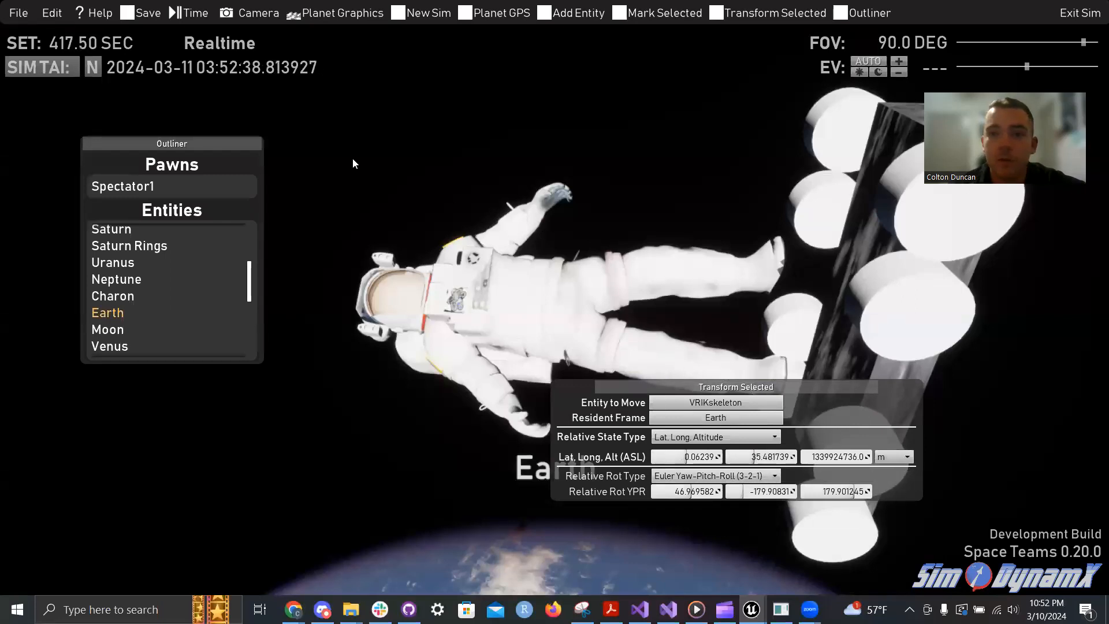
Close the Outliner and the Transform Selected window, leaving an unobstructed view of the astronaut and rover.
click(860, 15)
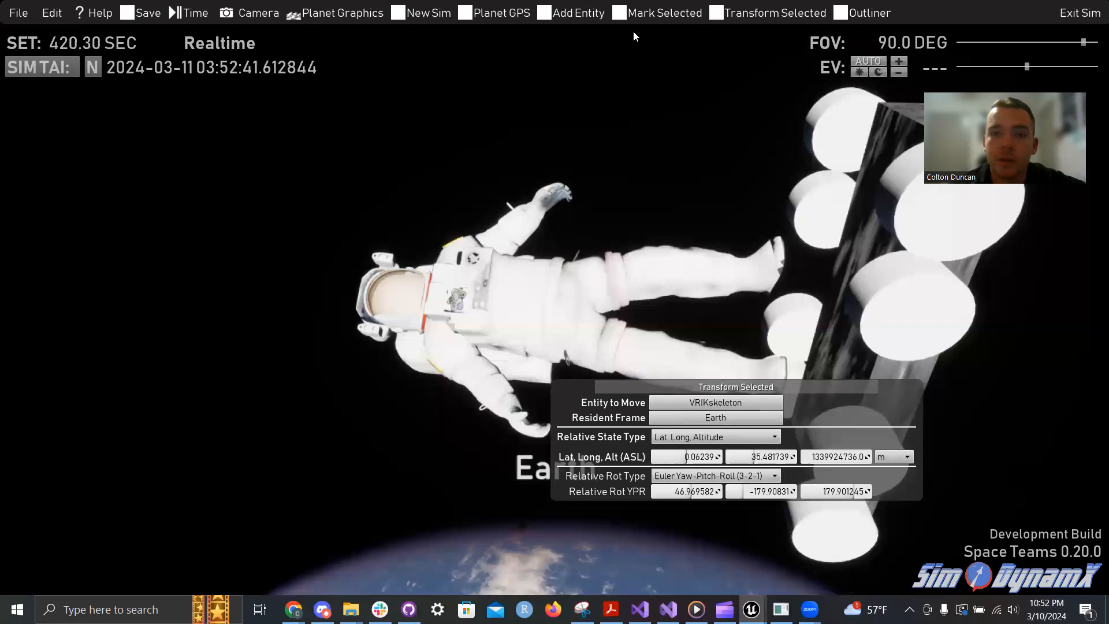
click(768, 13)
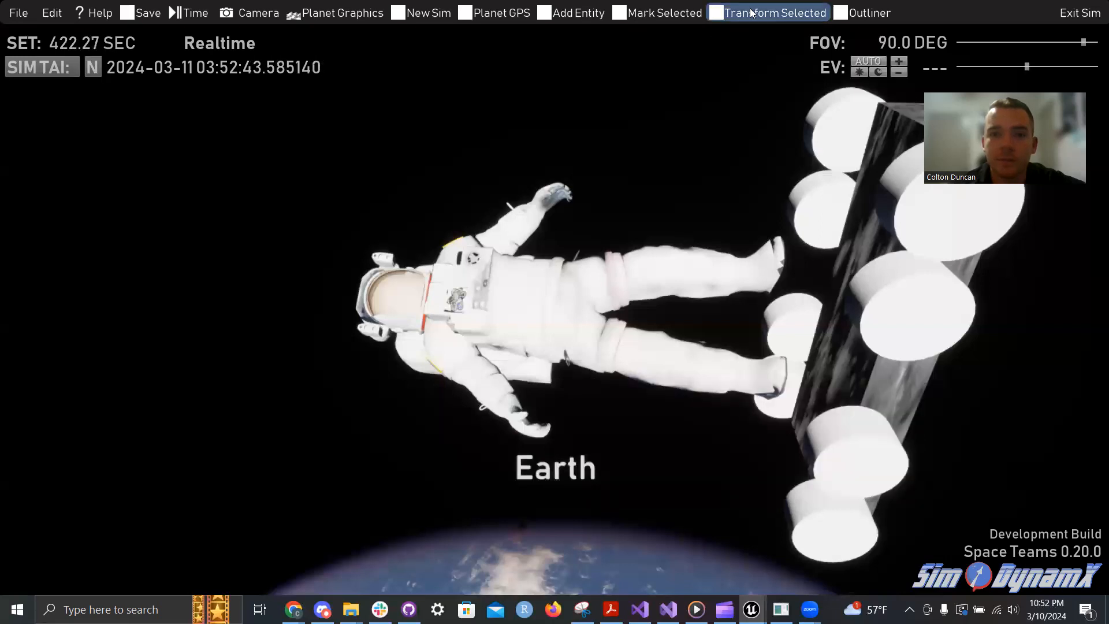
right_drag(684, 192, 736, 165)
mouse_move(504, 195)
right_down()
mouse_move(511, 238)
mouse_move(507, 207)
right_up()
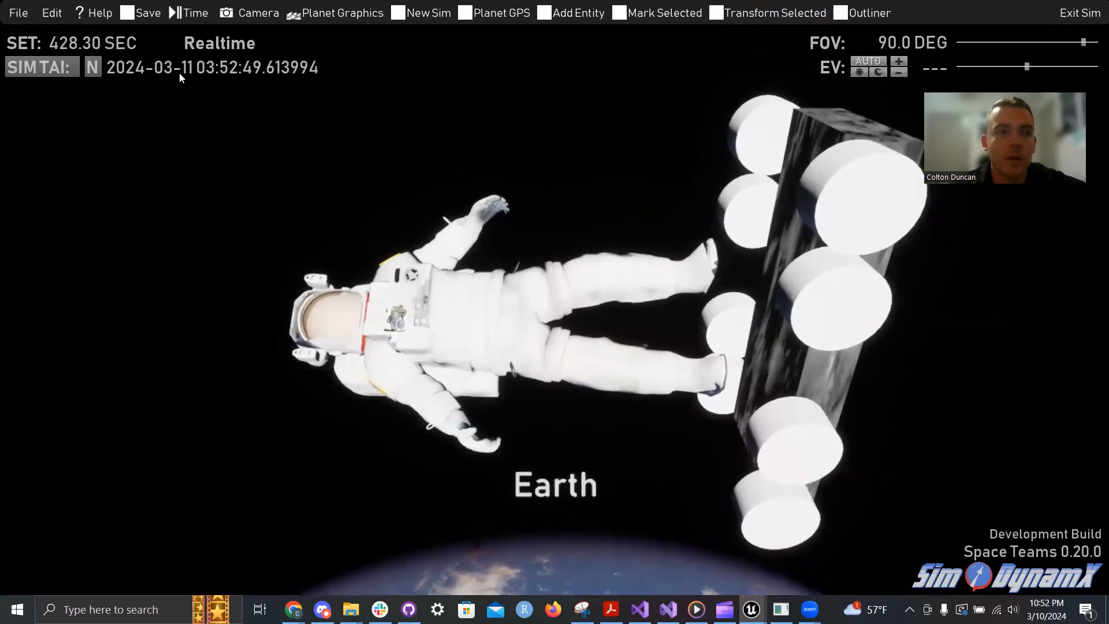
Save the simulation under the file name Test.
click(141, 15)
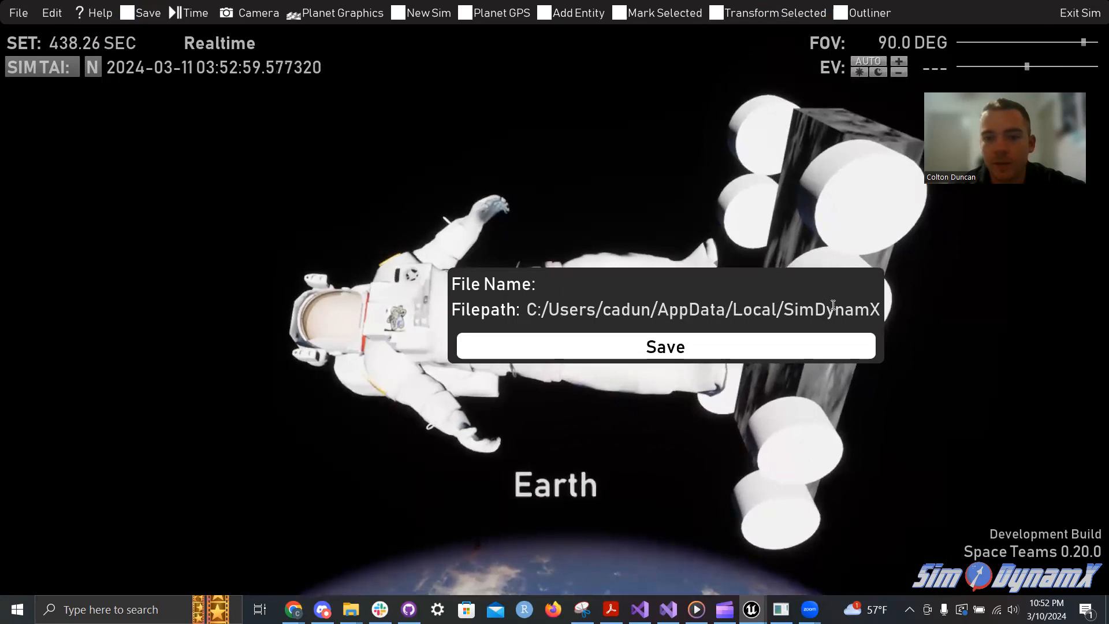
click(622, 280)
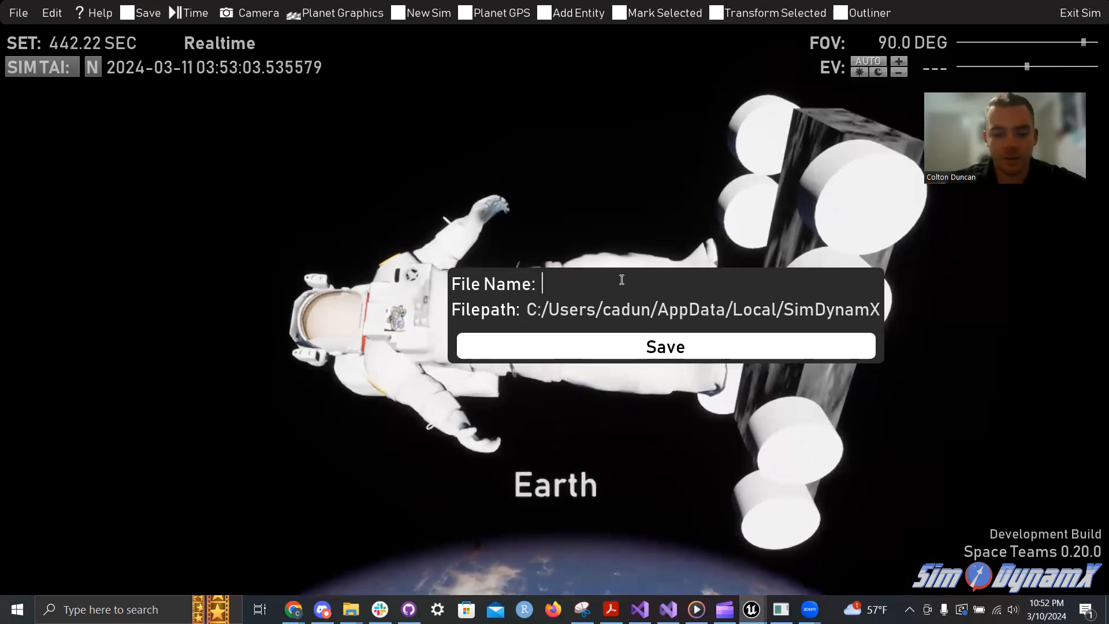
text(Test)
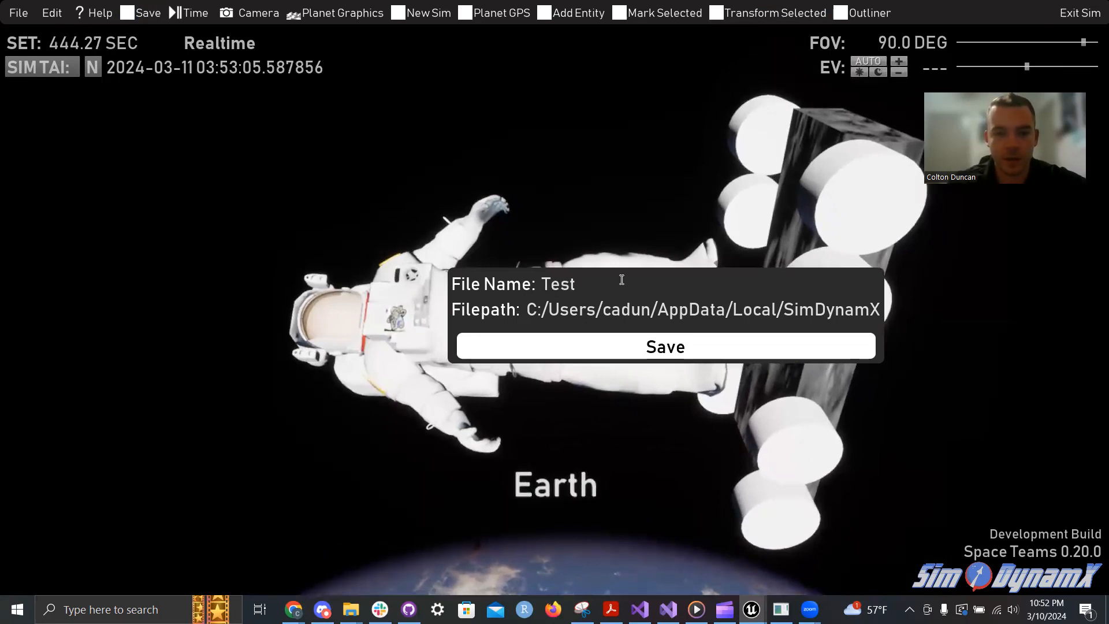
click(630, 343)
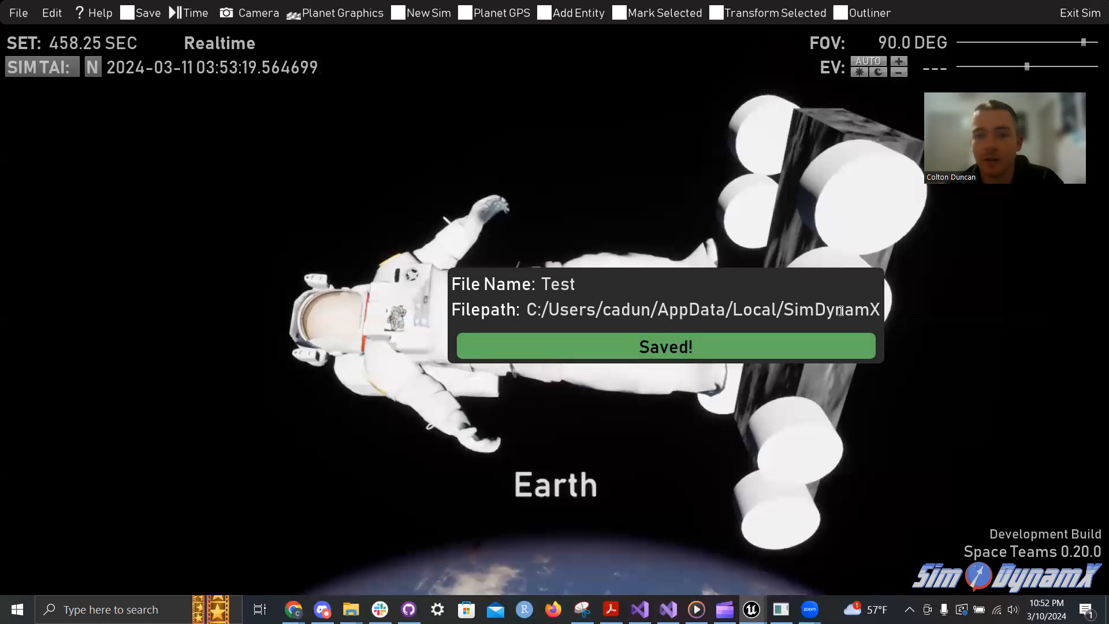
right_drag(439, 208, 745, 229)
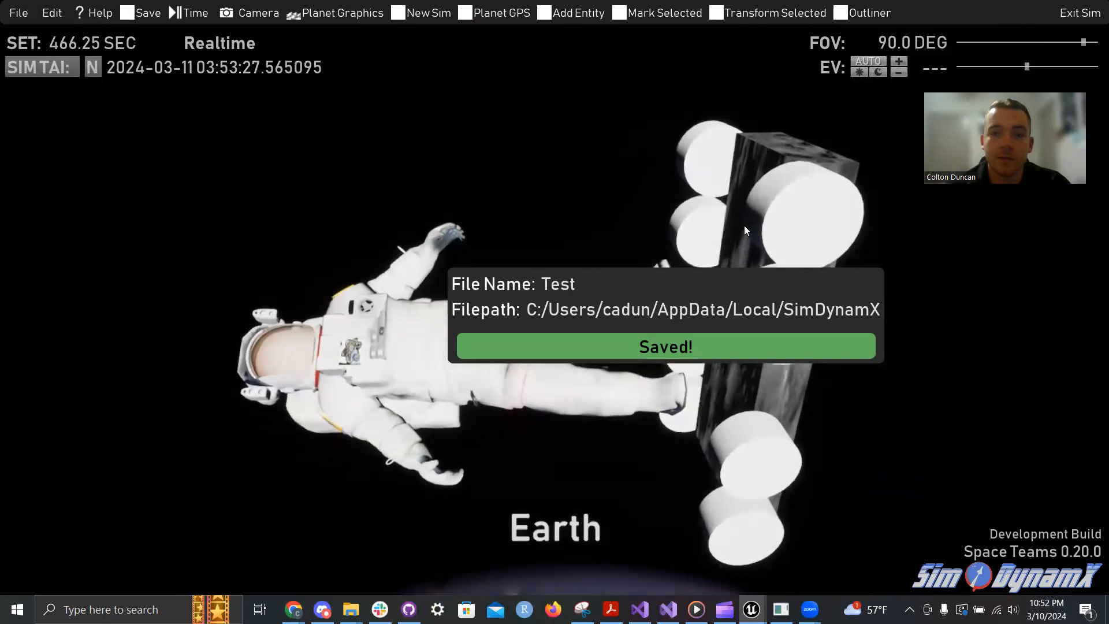